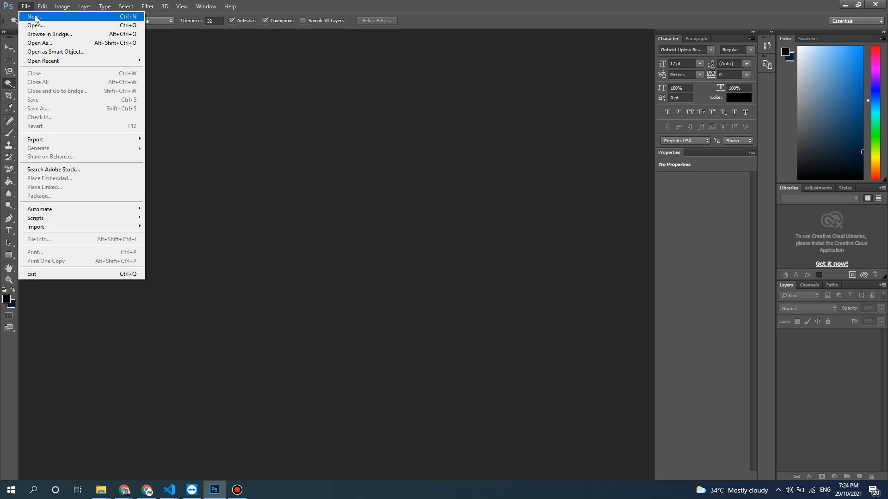
- Create a new document named Poster using the International Paper preset at A4 size
{"action": "left_click", "coordinate": [35, 17]}
{"action": "type", "text": "Poster"}
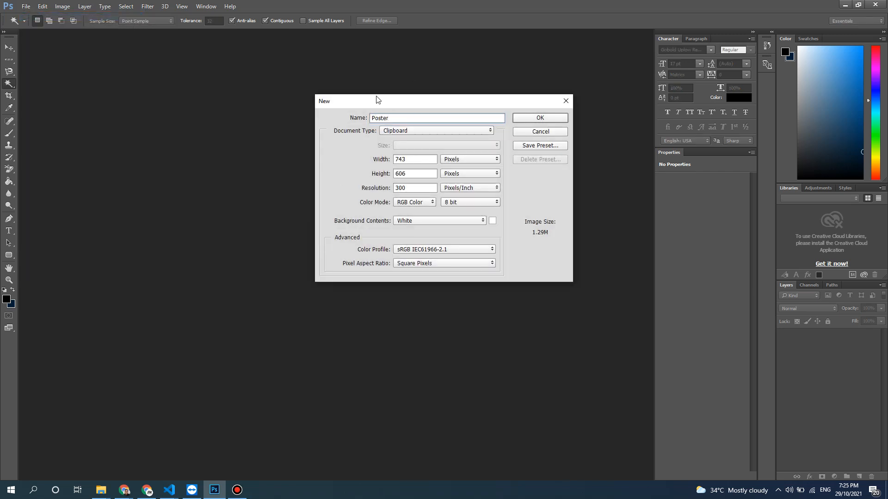
{"action": "left_click", "coordinate": [403, 129]}
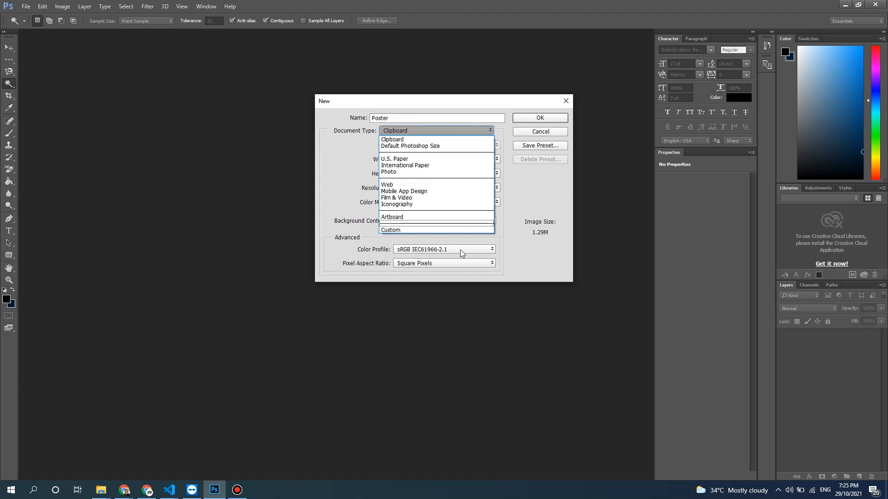
{"action": "left_click", "coordinate": [463, 165]}
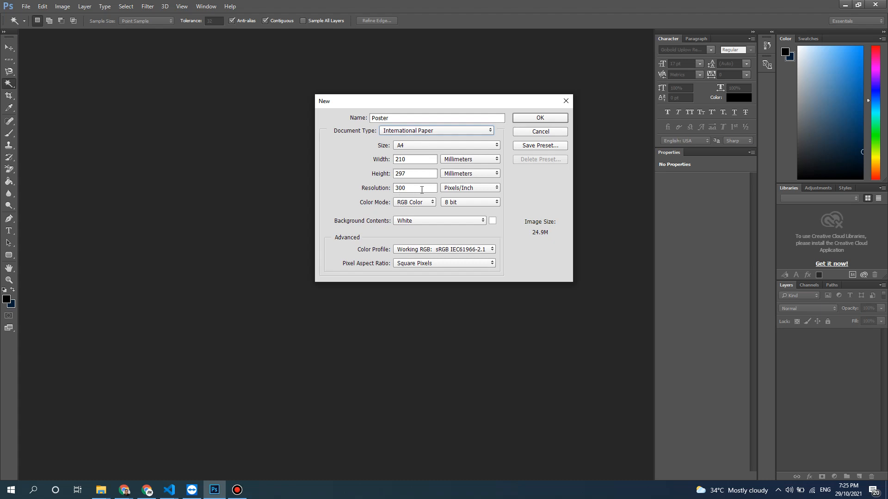
{"action": "left_click", "coordinate": [525, 118]}
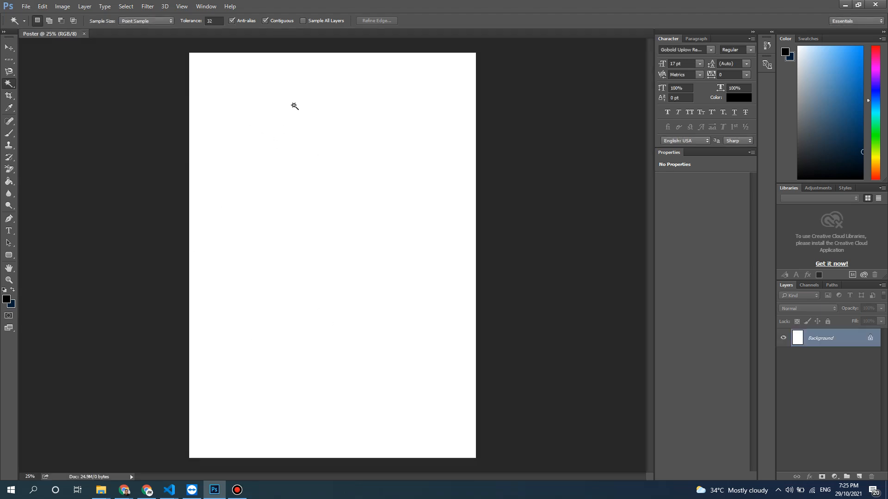
{"action": "left_click", "coordinate": [10, 61]}
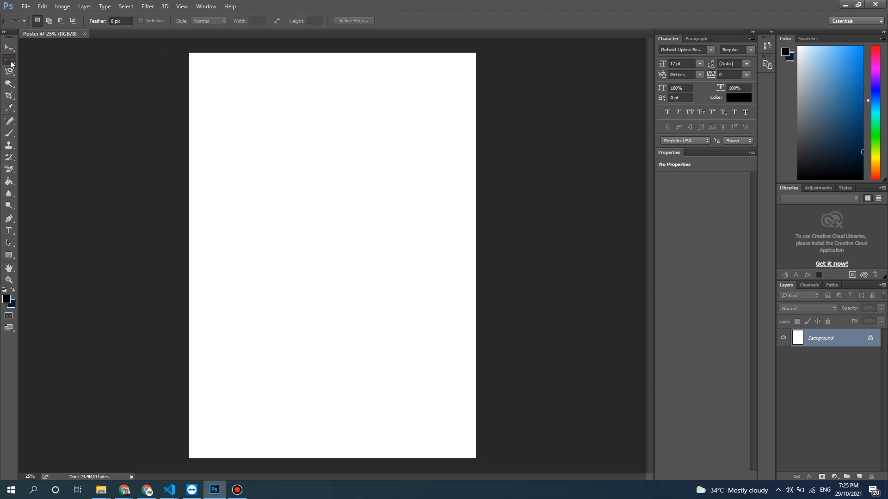
{"action": "left_click", "coordinate": [9, 71]}
{"action": "left_click", "coordinate": [9, 84]}
{"action": "left_click", "coordinate": [9, 63]}
{"action": "left_click", "coordinate": [9, 71]}
{"action": "left_click", "coordinate": [10, 64]}
{"action": "left_click", "coordinate": [9, 72]}
{"action": "left_click", "coordinate": [10, 63]}
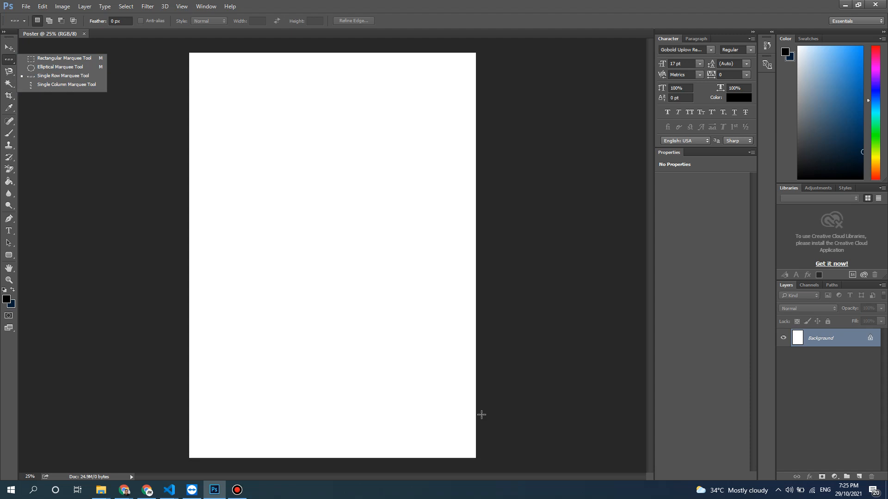
{"action": "left_click", "coordinate": [381, 2]}
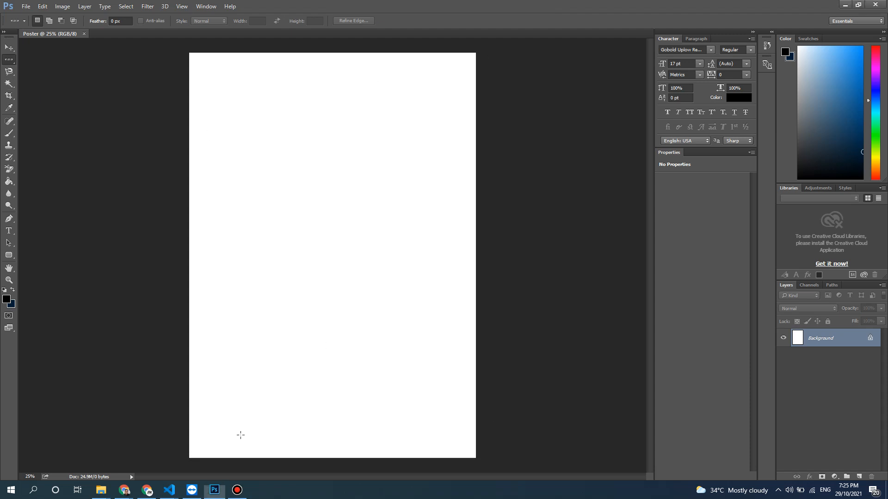
- Switch to Chrome, copy the portrait photo on the wallpapercave.com page, and paste it into the Poster document in Photoshop
{"action": "left_click", "coordinate": [146, 489]}
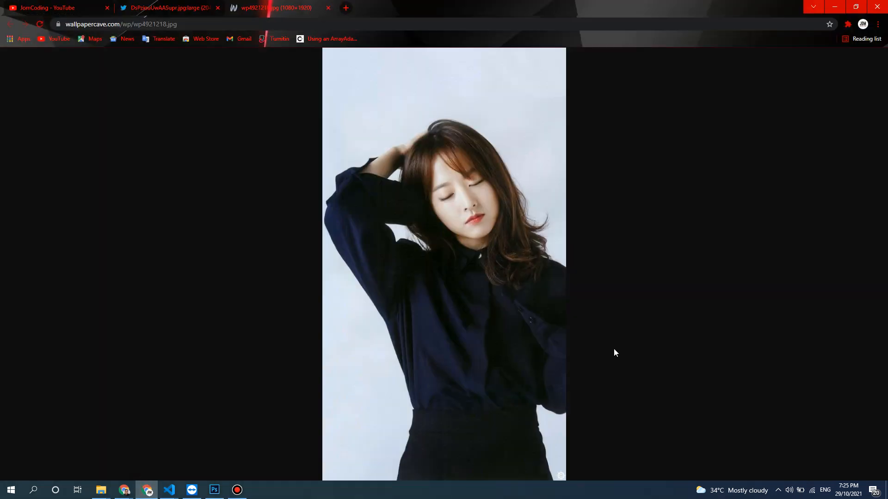
{"action": "right_click", "coordinate": [487, 94]}
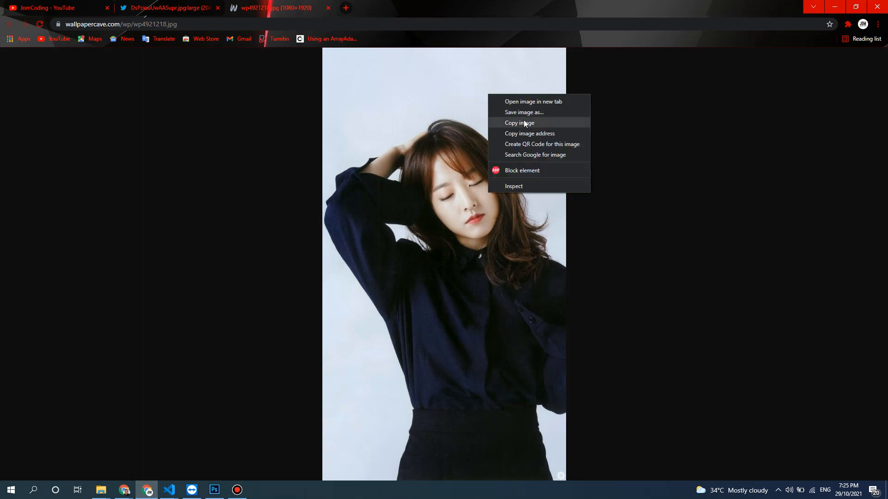
{"action": "left_click", "coordinate": [525, 123]}
{"action": "left_click", "coordinate": [834, 6]}
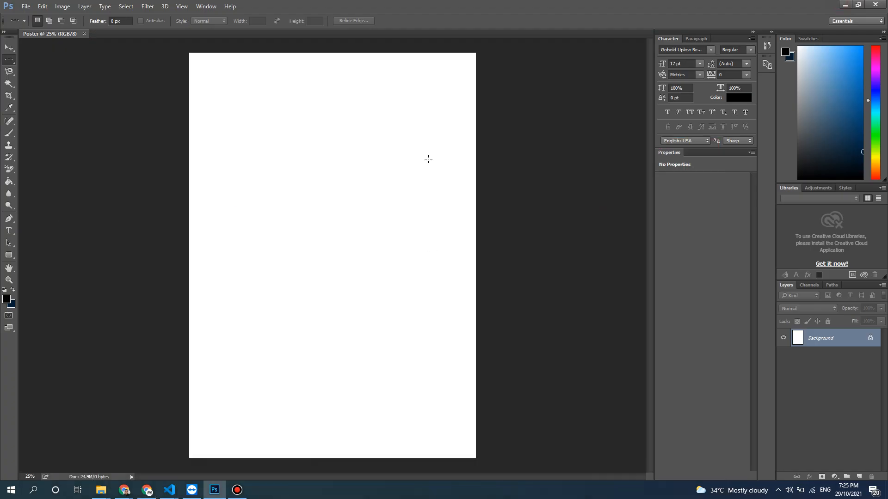
{"action": "key", "text": "ctrl+v"}
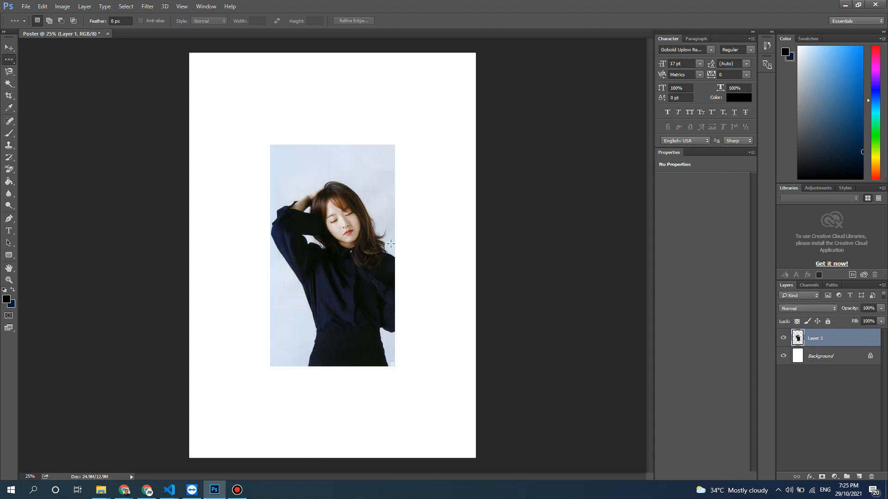
- Scale the pasted portrait up proportionally around its centre until it nearly fills the height of the canvas
{"action": "left_click", "coordinate": [9, 48]}
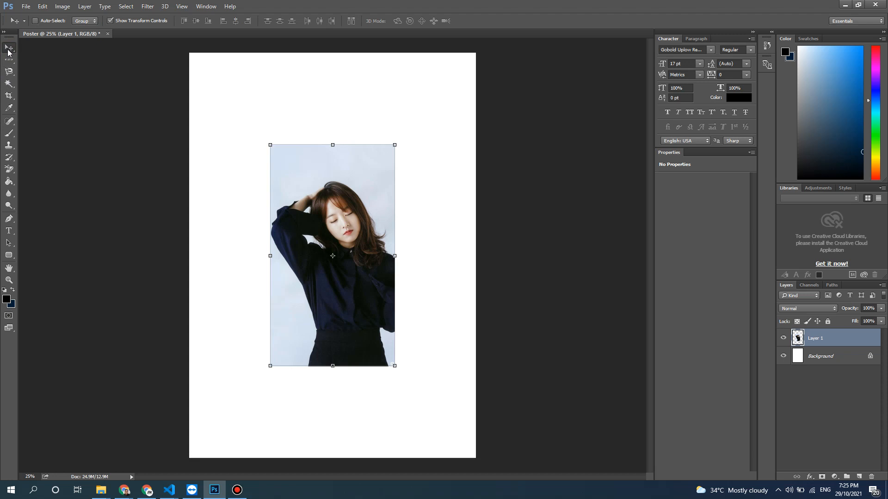
{"action": "left_click", "coordinate": [267, 141]}
{"action": "left_click", "coordinate": [164, 22]}
{"action": "left_click_drag", "start_coordinate": [132, 23], "coordinate": [170, 33]}
{"action": "left_click", "coordinate": [420, 21]}
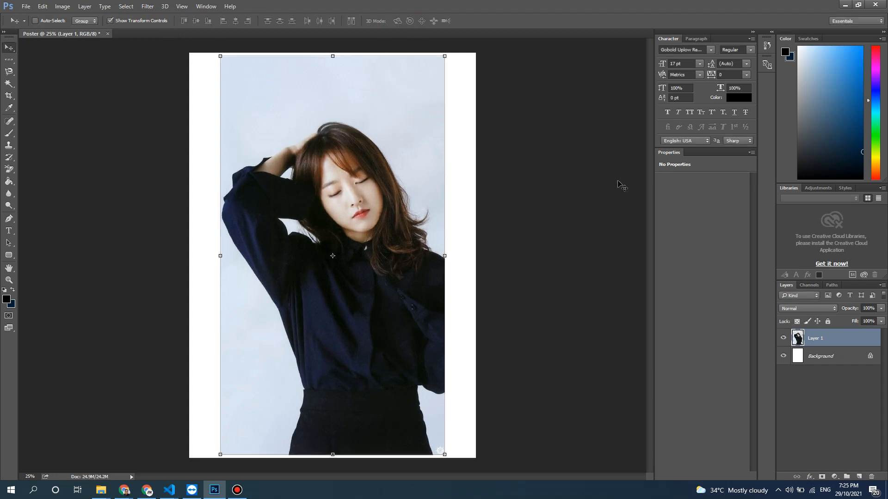
- Try cutting a Rectangular Marquee selection out of the photo's upper-left corner on Layer 1, and undo the cut
{"action": "left_click", "coordinate": [8, 60]}
{"action": "right_click", "coordinate": [11, 65]}
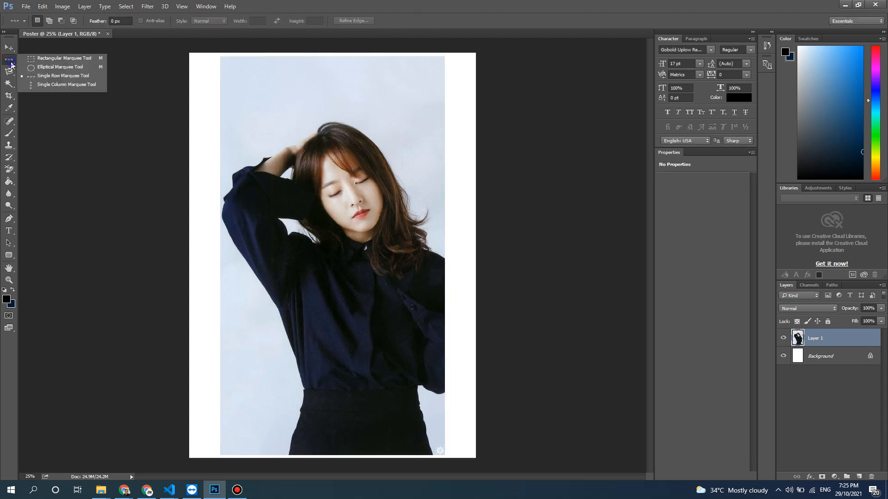
{"action": "left_click", "coordinate": [32, 61]}
{"action": "left_click_drag", "start_coordinate": [211, 59], "coordinate": [285, 121]}
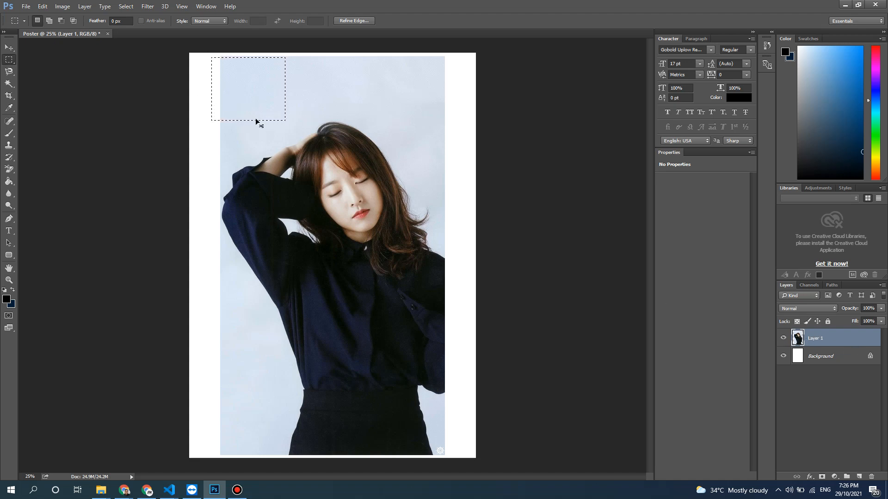
{"action": "key", "text": "ctrl+x"}
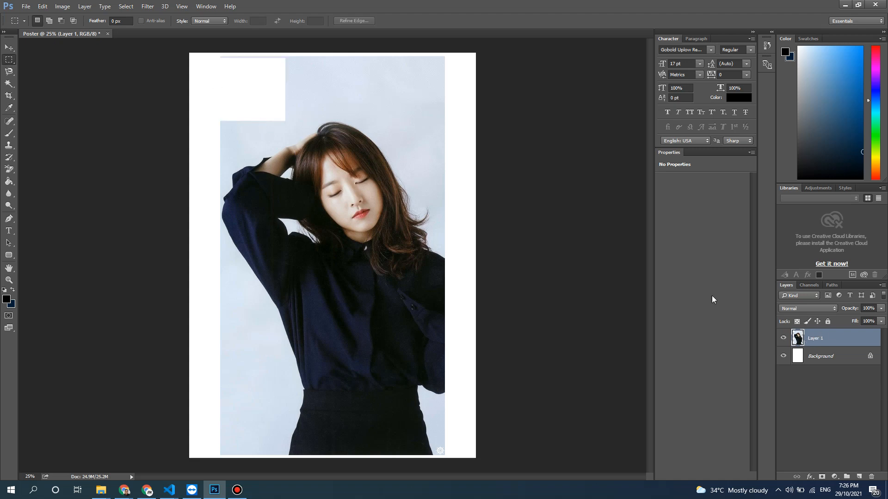
{"action": "key", "text": "ctrl+z"}
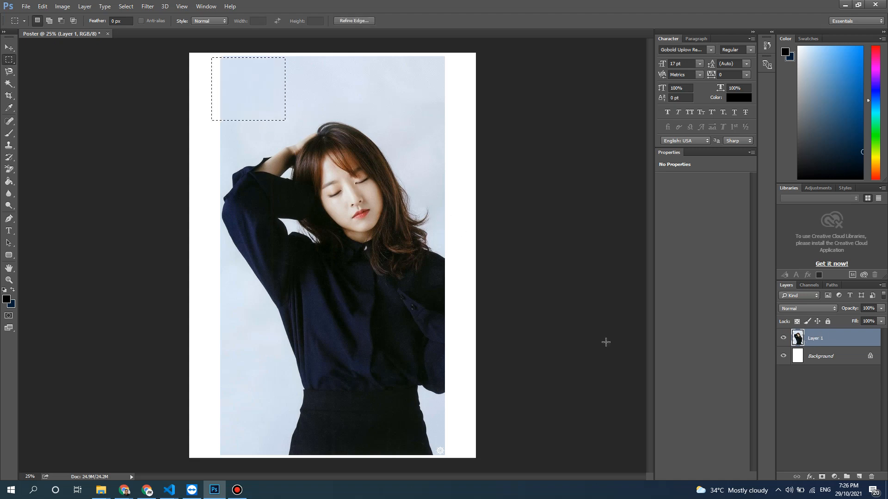
- Unlock the Background layer so that it becomes a regular layer
{"action": "left_click", "coordinate": [877, 355]}
{"action": "left_click", "coordinate": [855, 380]}
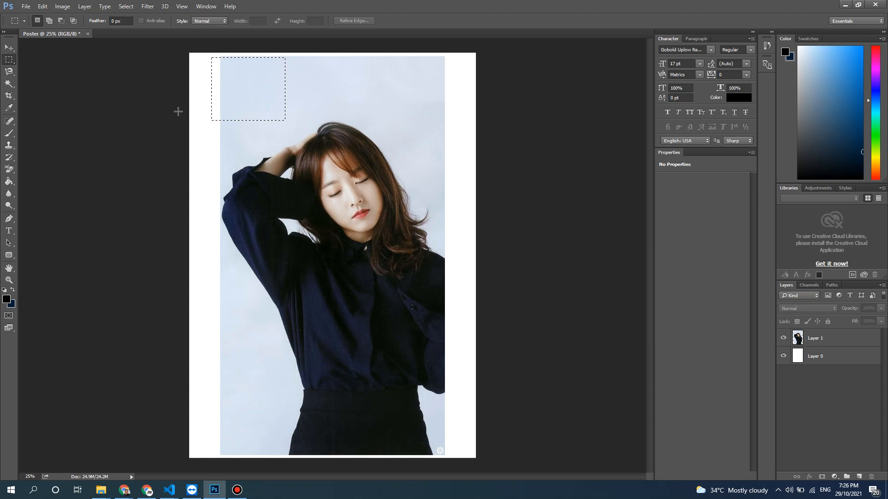
- Try cutting the same marquee area out of the white Layer 0, and undo the cut
{"action": "left_click", "coordinate": [819, 355]}
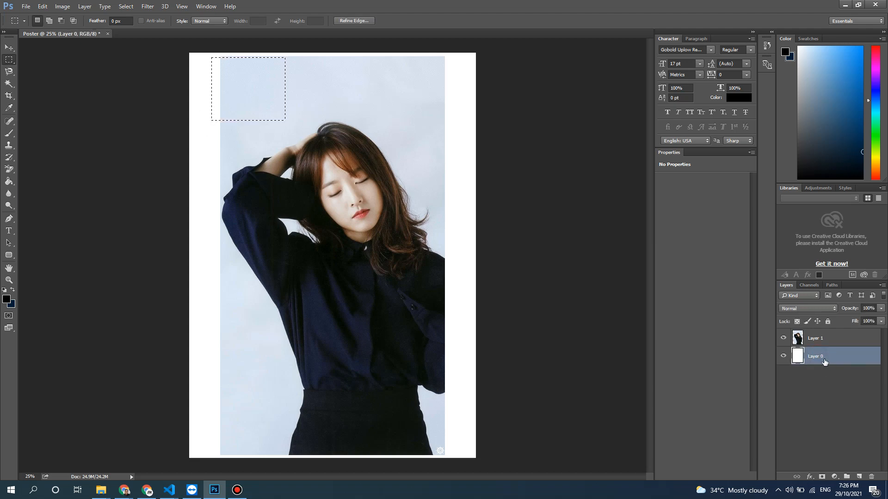
{"action": "key", "text": "ctrl+x"}
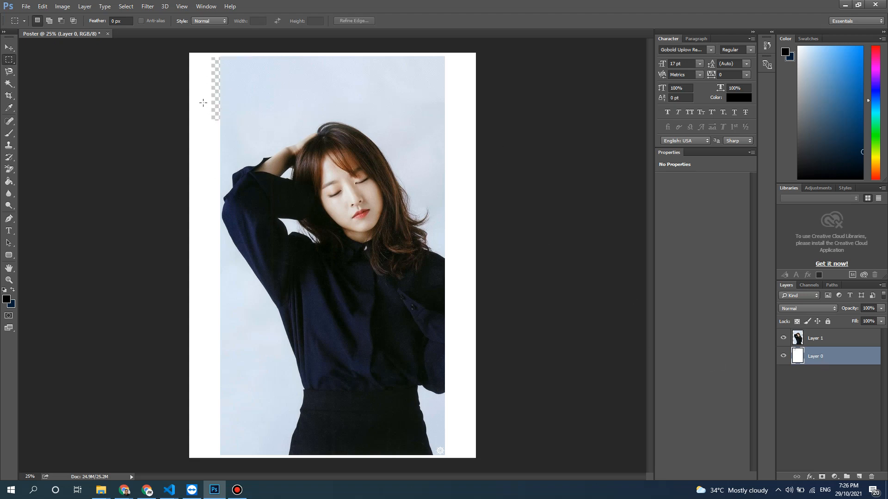
{"action": "key", "text": "ctrl+z"}
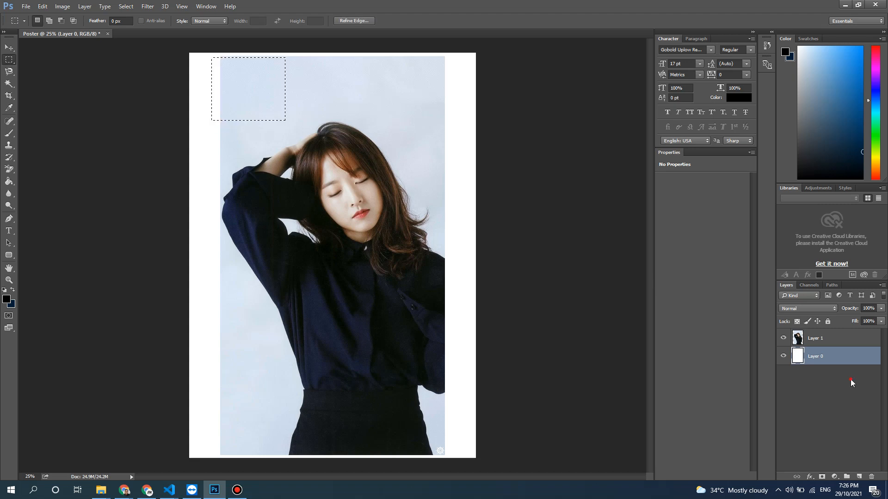
{"action": "left_click", "coordinate": [819, 337]}
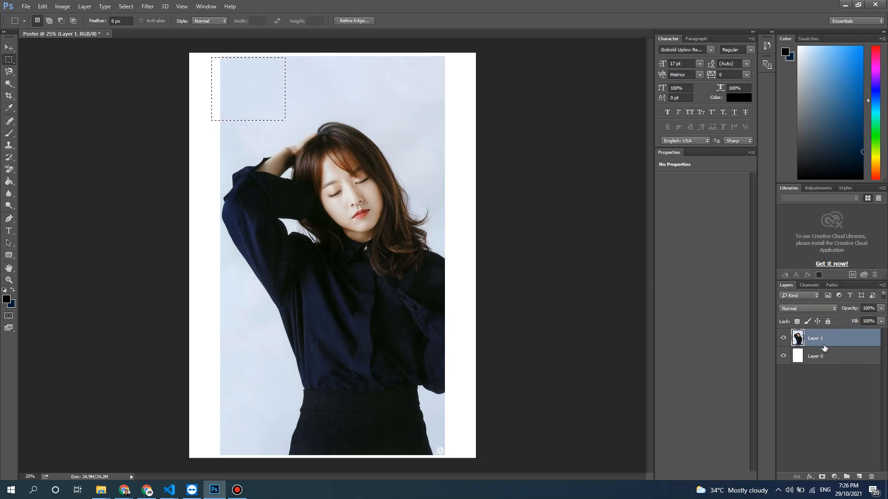
{"action": "left_click", "coordinate": [823, 353]}
{"action": "left_click", "coordinate": [823, 341]}
{"action": "left_click", "coordinate": [812, 380]}
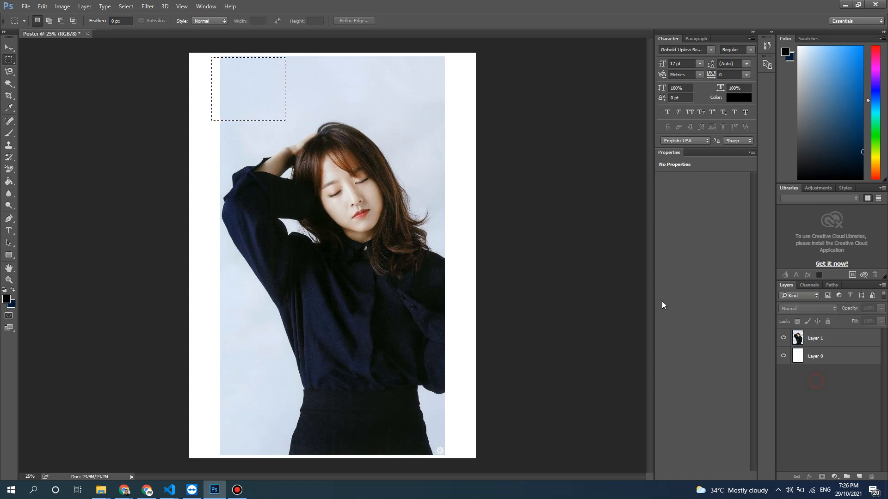
- Clear the marquee selection and convert the photo's Layer 1 to a smart object
{"action": "left_click", "coordinate": [168, 50]}
{"action": "left_click", "coordinate": [834, 339]}
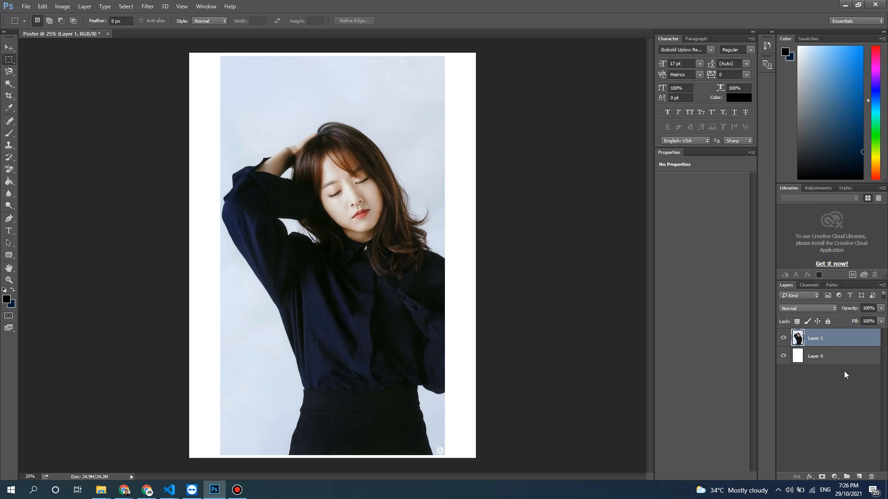
{"action": "right_click", "coordinate": [813, 337]}
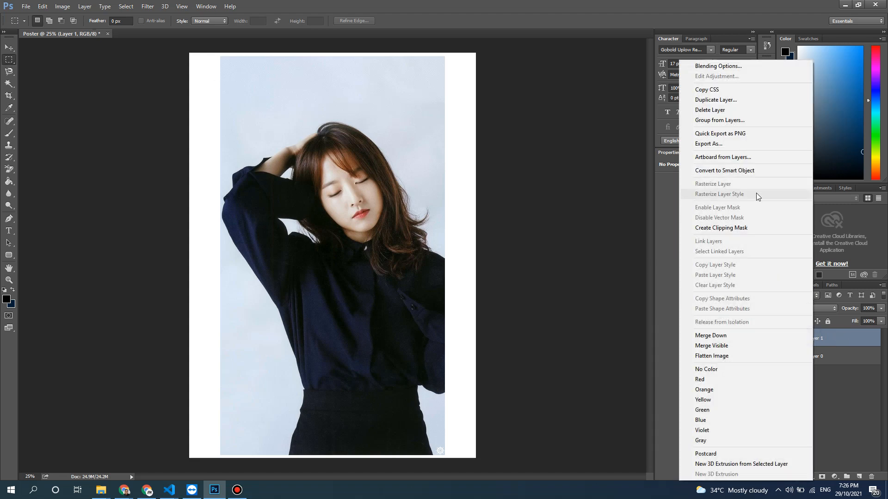
{"action": "left_click", "coordinate": [745, 172]}
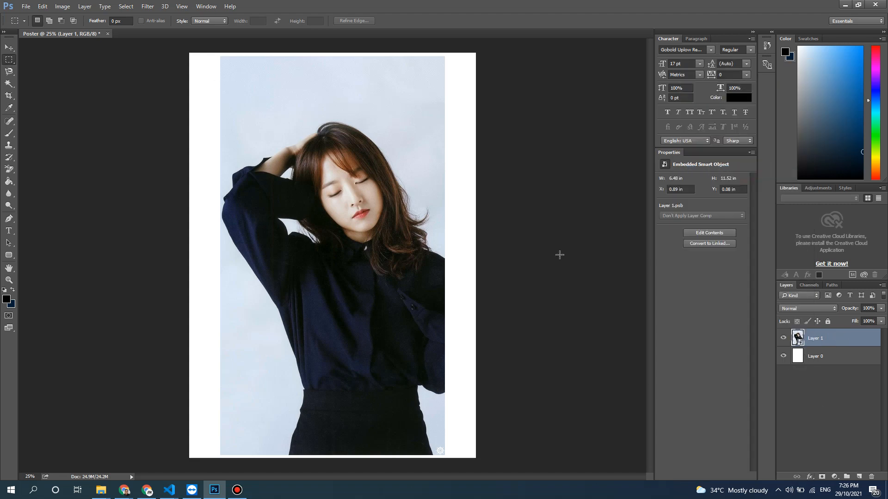
- Rasterize Layer 1 and cut a wide rectangular marquee area out of the photo's background above the woman's head
{"action": "left_click_drag", "start_coordinate": [202, 71], "coordinate": [257, 115]}
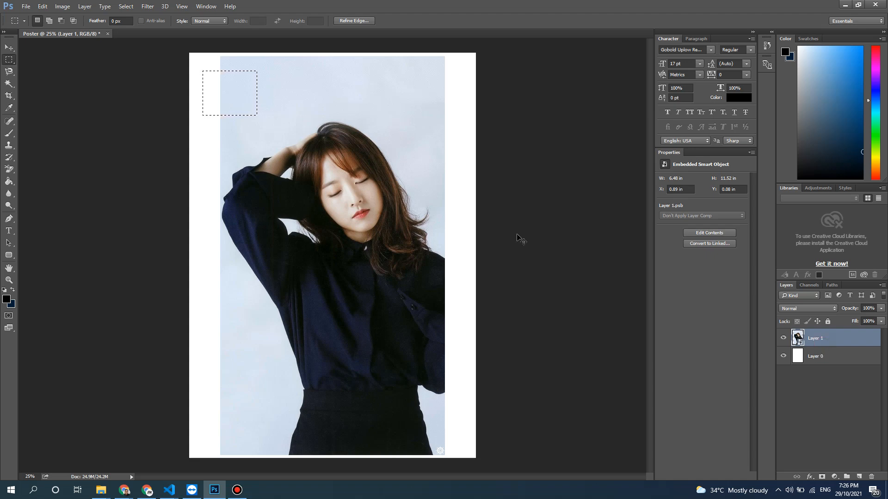
{"action": "left_click_drag", "start_coordinate": [225, 60], "coordinate": [360, 102]}
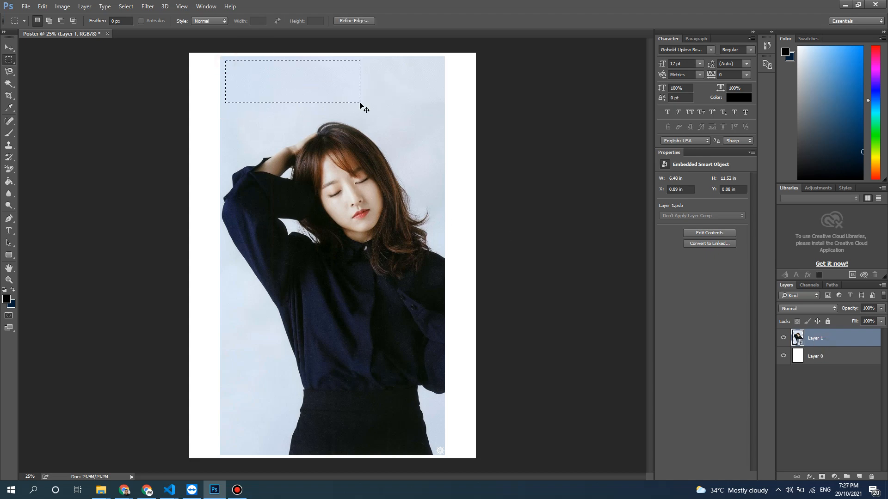
{"action": "right_click", "coordinate": [810, 338]}
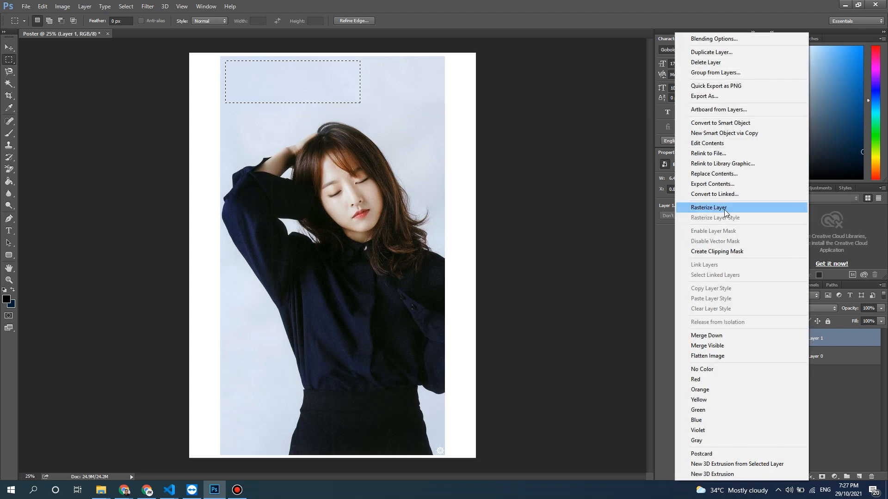
{"action": "left_click", "coordinate": [742, 209]}
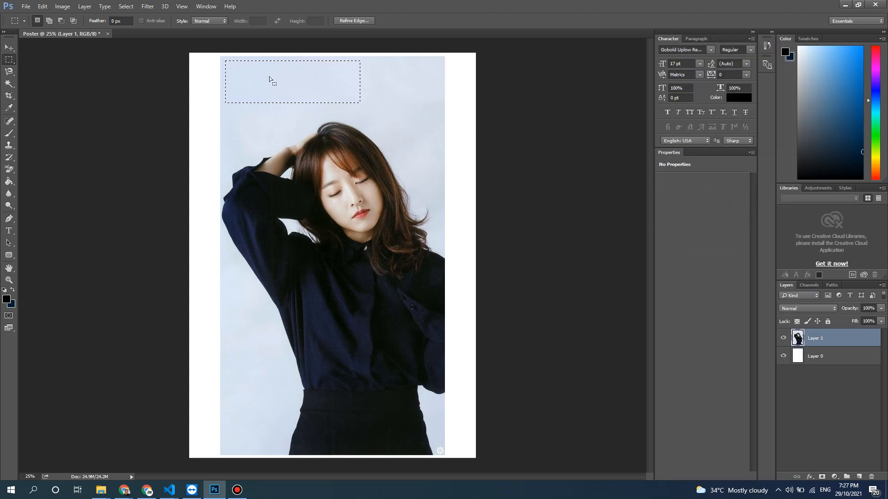
{"action": "key", "text": "ctrl+x"}
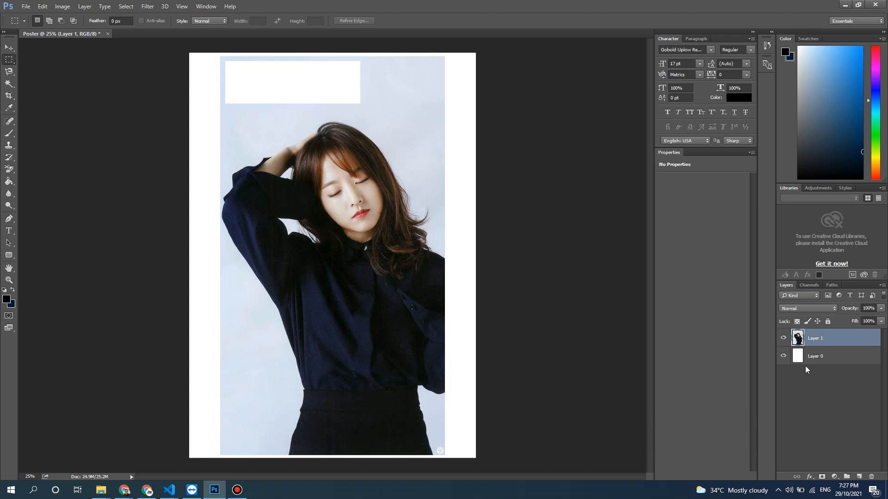
- Hide the white Layer 0 to check the transparency around the photo and its cut-out, and show it again
{"action": "left_click", "coordinate": [783, 357]}
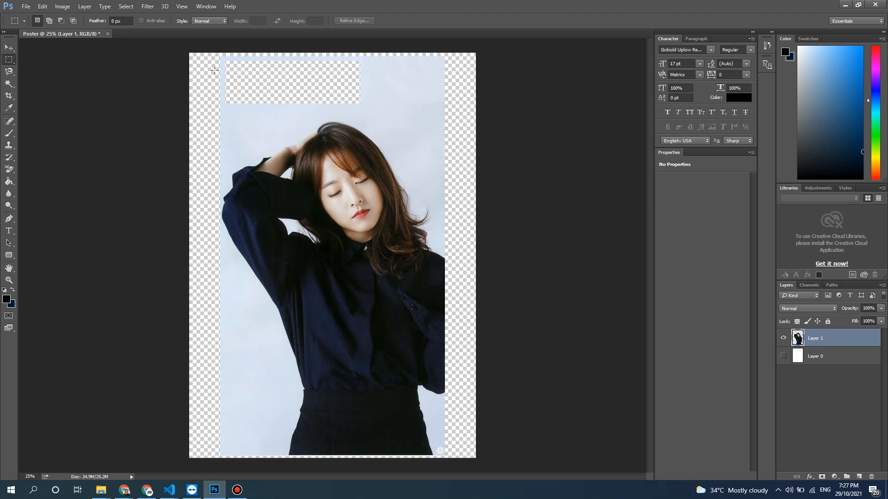
{"action": "left_click", "coordinate": [783, 357]}
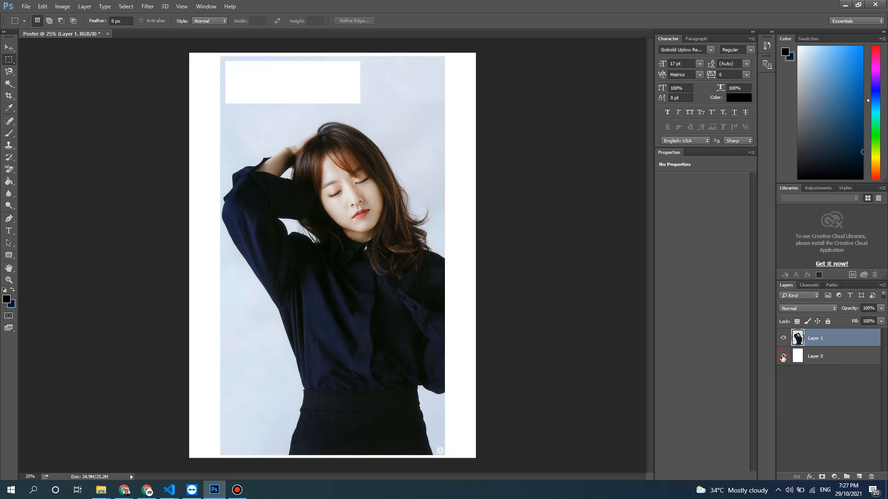
- Fill Layer 0 with the black foreground colour using the Paint Bucket tool
{"action": "left_click", "coordinate": [823, 356]}
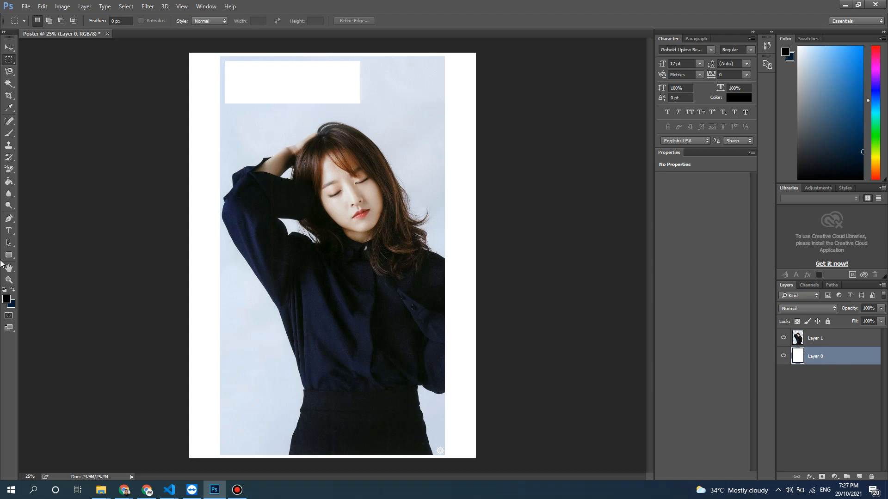
{"action": "left_click", "coordinate": [7, 184]}
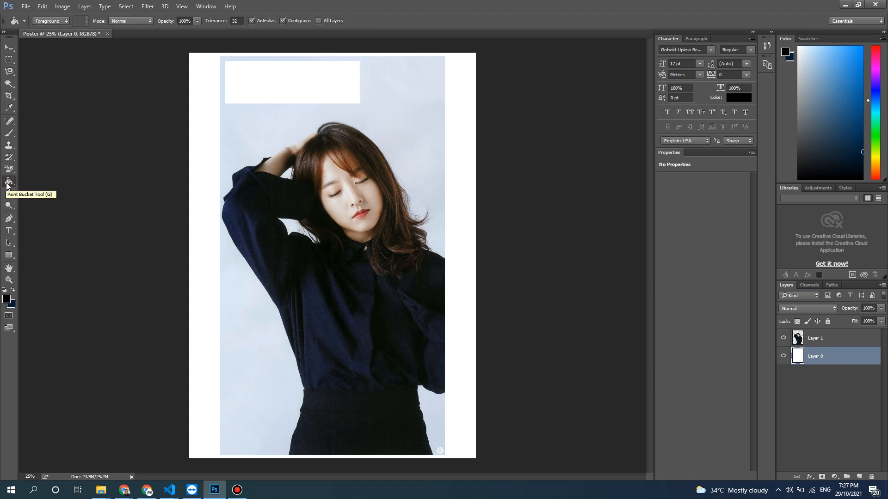
{"action": "left_click_drag", "start_coordinate": [816, 95], "coordinate": [763, 59]}
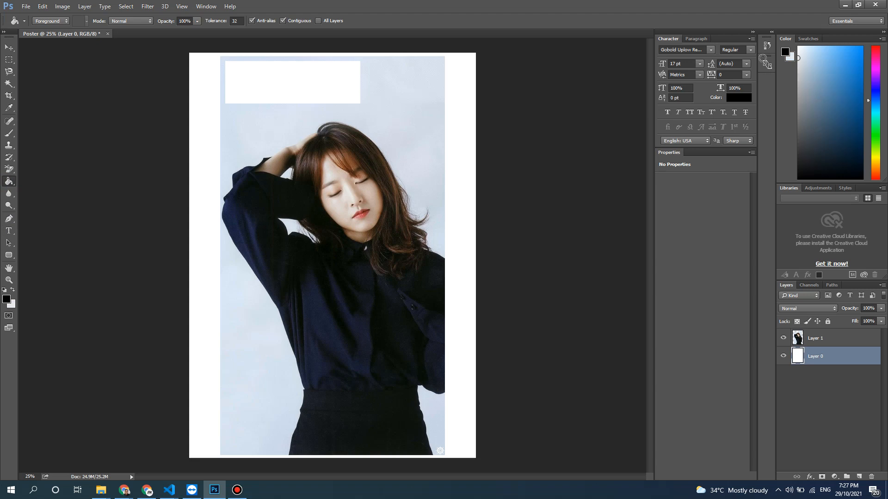
{"action": "left_click", "coordinate": [456, 145]}
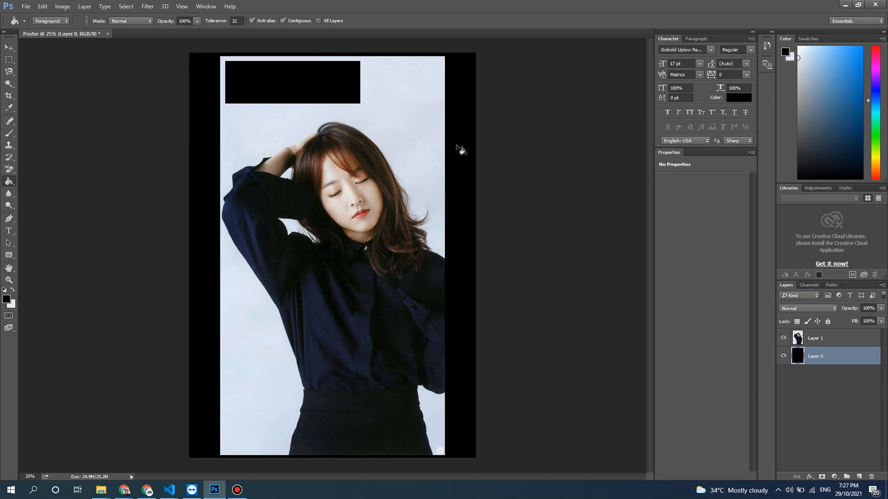
- Set the background colour to light grey, hex eeeeee
{"action": "left_click_drag", "start_coordinate": [812, 106], "coordinate": [785, 58]}
{"action": "left_click", "coordinate": [789, 59]}
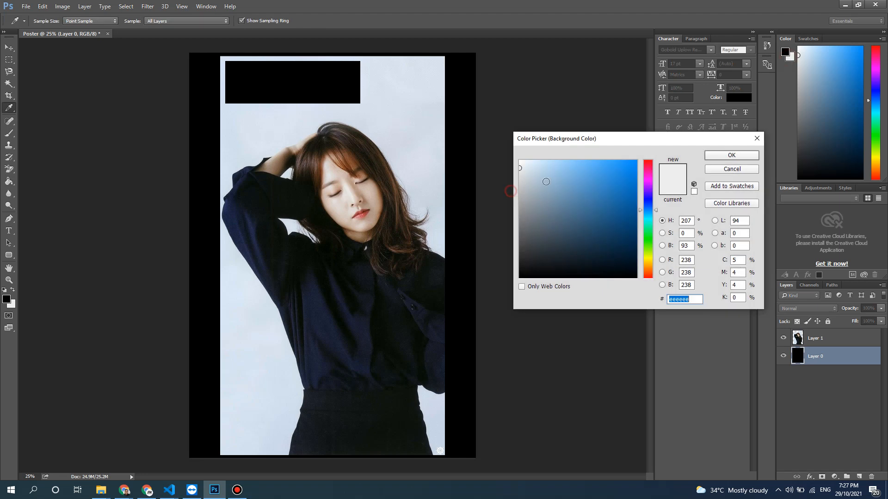
{"action": "left_click", "coordinate": [730, 155]}
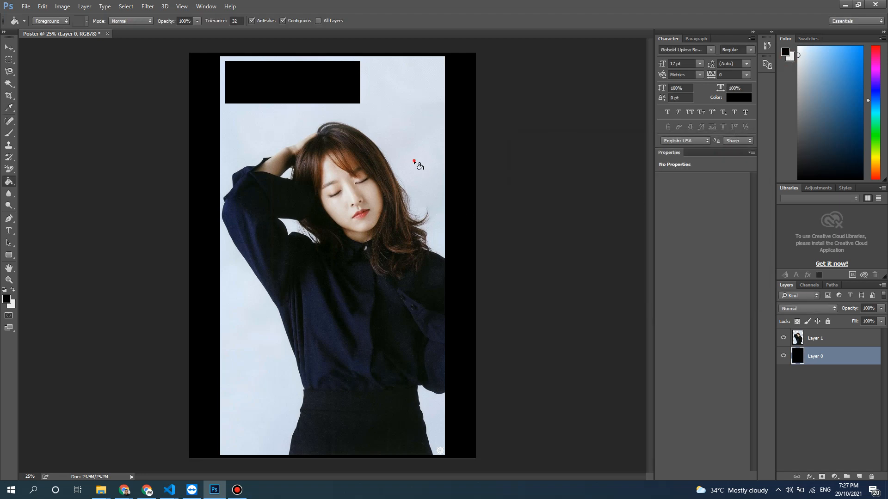
- Fill Layer 0 with a light grey foreground colour, and refill it with a slightly darker neutral grey
{"action": "left_click", "coordinate": [784, 54]}
{"action": "left_click_drag", "start_coordinate": [799, 78], "coordinate": [797, 58]}
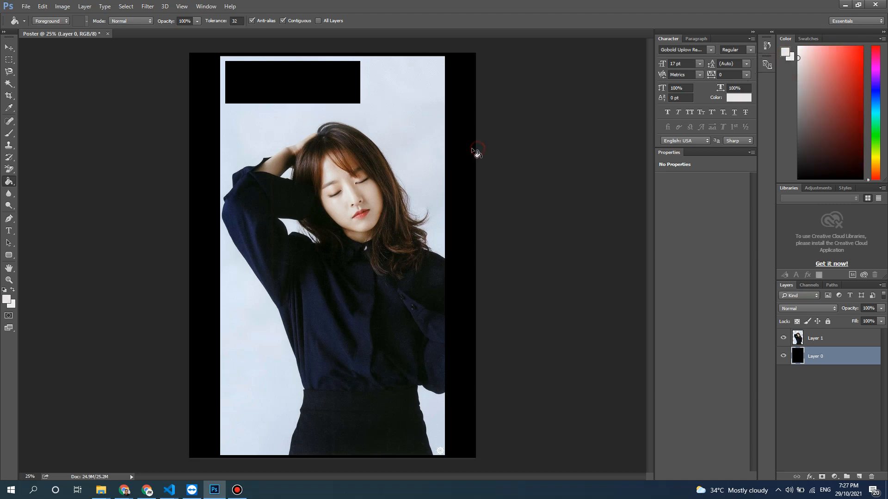
{"action": "left_click", "coordinate": [457, 187]}
{"action": "left_click_drag", "start_coordinate": [819, 116], "coordinate": [797, 76]}
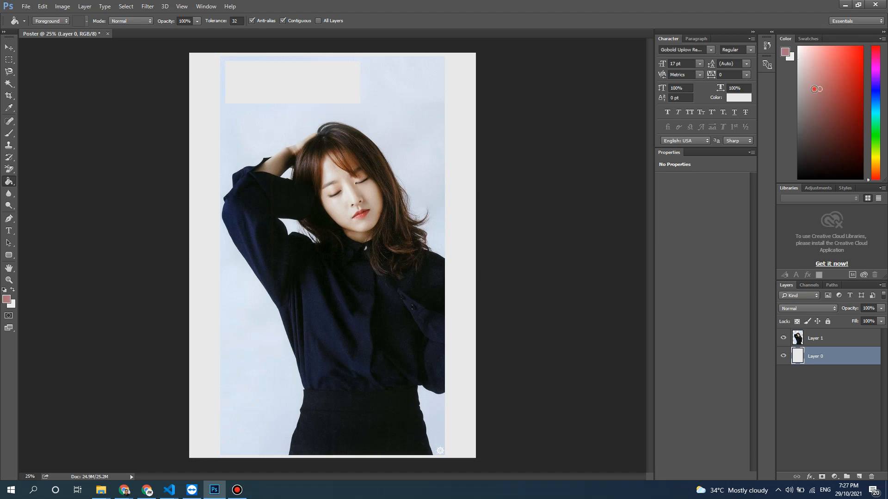
{"action": "left_click", "coordinate": [461, 150]}
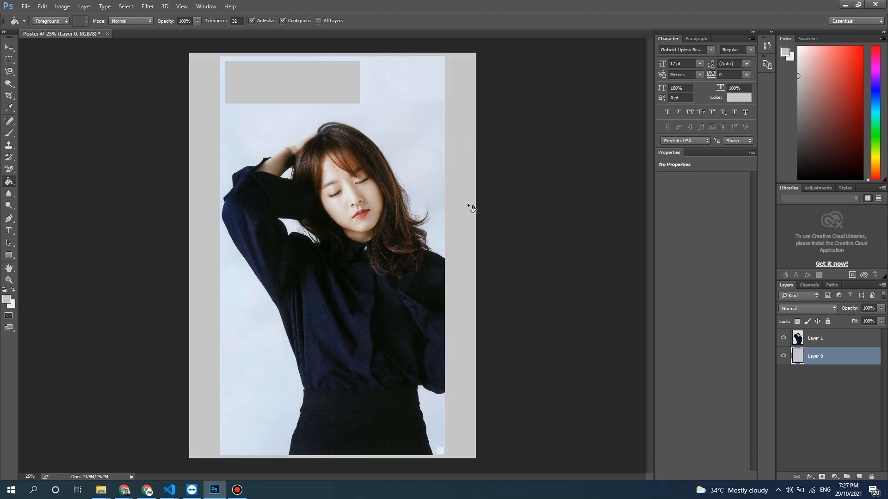
- Fill an elliptical marquee area of Layer 1, beside the cut-out rectangle above the woman's head, with the grey foreground colour and deselect
{"action": "left_click", "coordinate": [816, 388]}
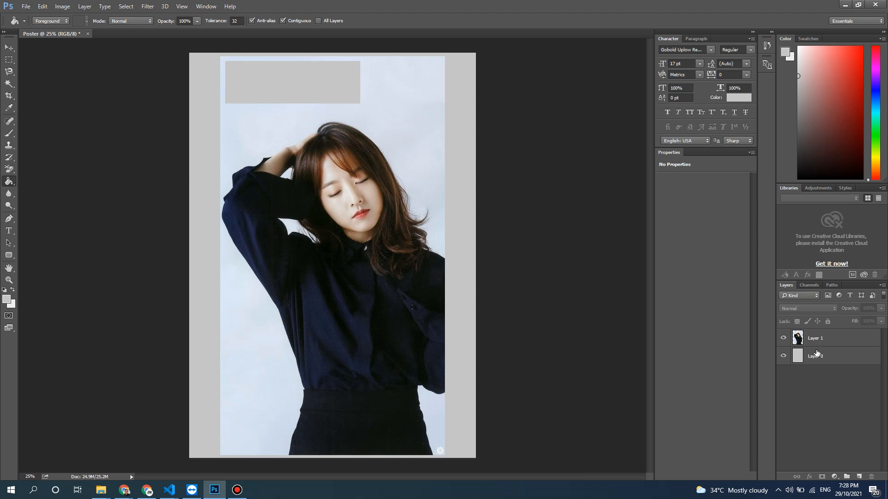
{"action": "left_click", "coordinate": [818, 335]}
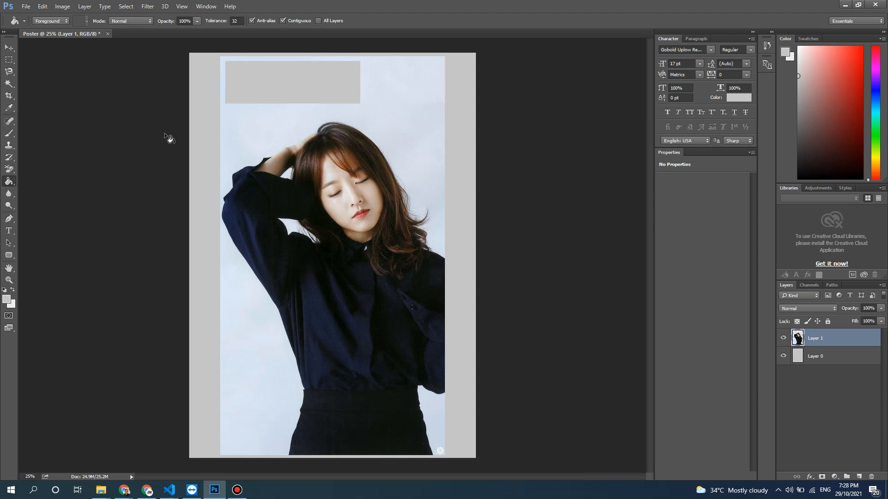
{"action": "left_click", "coordinate": [15, 61]}
{"action": "left_click", "coordinate": [28, 67]}
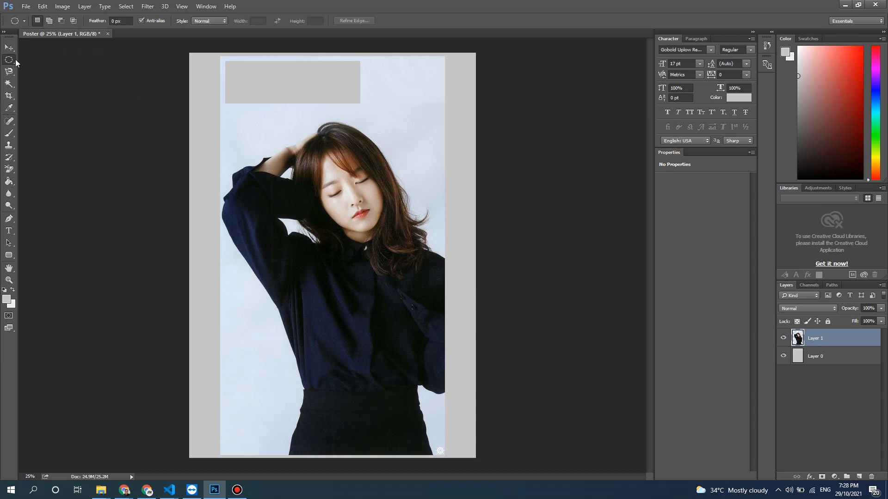
{"action": "left_click", "coordinate": [12, 61]}
{"action": "left_click", "coordinate": [36, 67]}
{"action": "left_click", "coordinate": [812, 361]}
{"action": "left_click", "coordinate": [819, 342]}
{"action": "left_click_drag", "start_coordinate": [375, 67], "coordinate": [441, 145]}
{"action": "key", "text": "alt+BackSpace"}
{"action": "key", "text": "ctrl+d"}
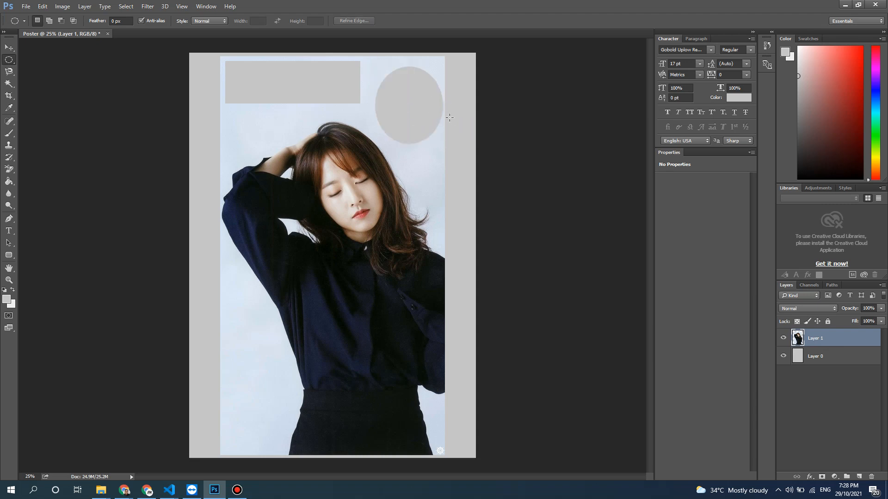
- Try a single-row marquee selection across the rectangle and ellipse near the poster's upper edge, and clear it
{"action": "right_click", "coordinate": [16, 62]}
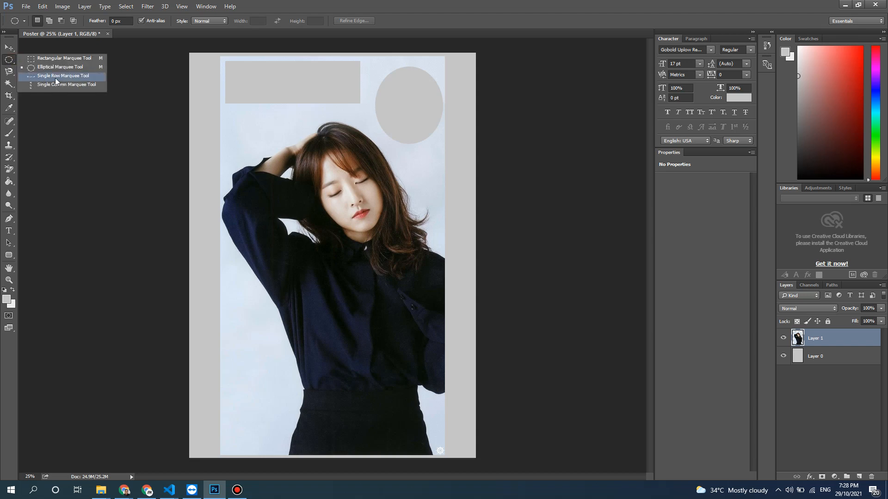
{"action": "left_click", "coordinate": [55, 78]}
{"action": "left_click", "coordinate": [351, 79]}
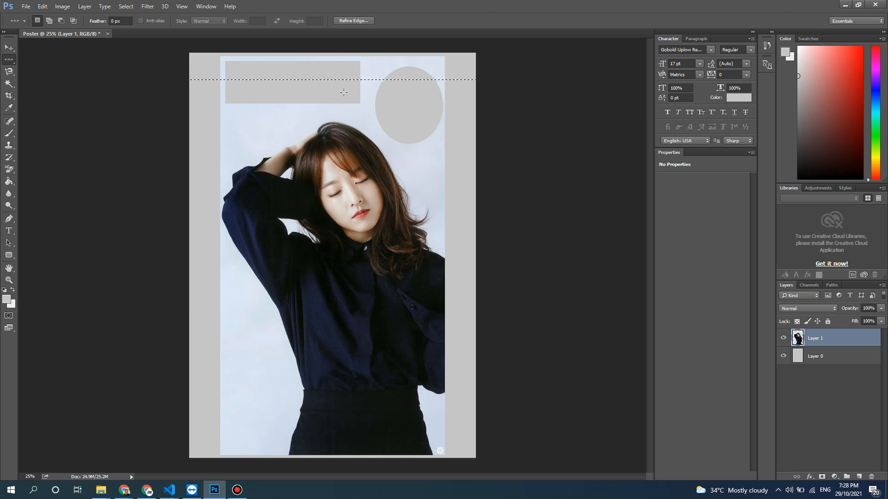
{"action": "key", "text": "ctrl+d"}
{"action": "right_click", "coordinate": [7, 60]}
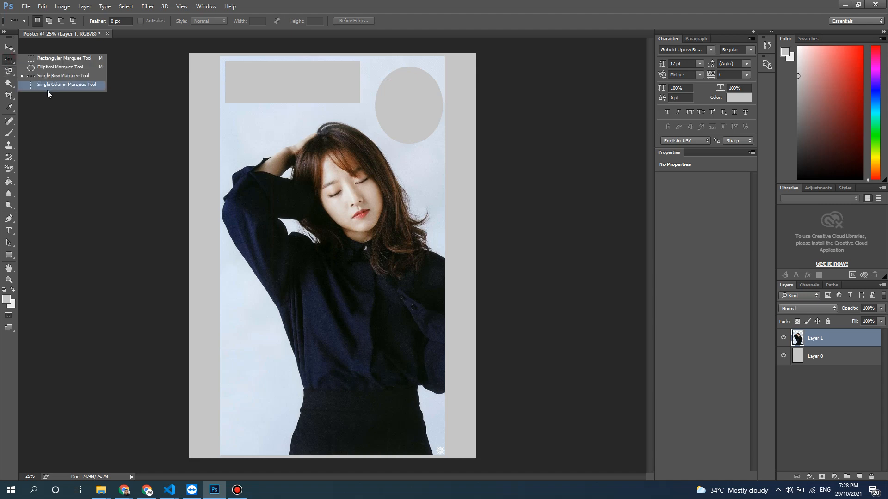
- Try freehand Lasso selections in the photo's background above the raised arm and beside the woman's waist
{"action": "left_click", "coordinate": [9, 74]}
{"action": "right_click", "coordinate": [8, 74]}
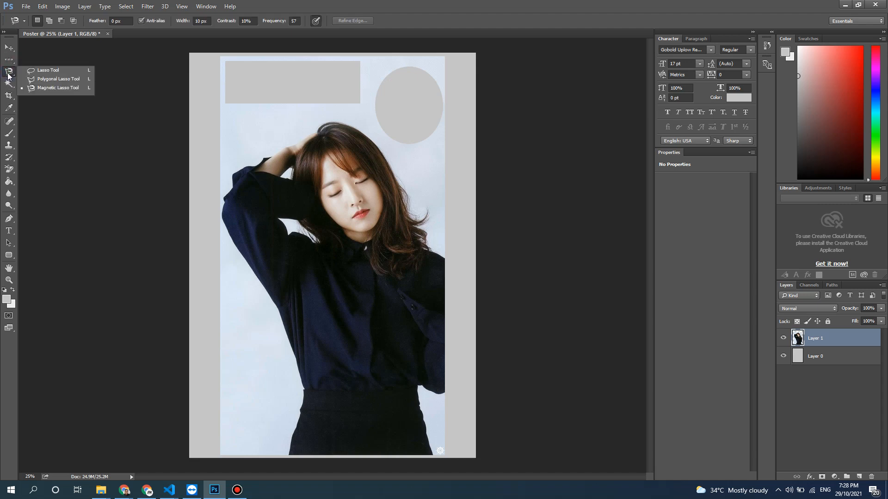
{"action": "left_click", "coordinate": [51, 71]}
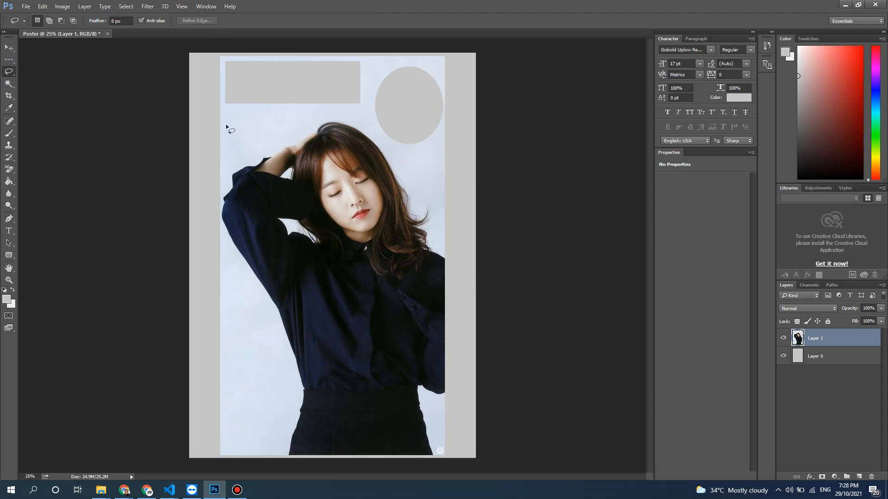
{"action": "mouse_move", "coordinate": [226, 125]}
{"action": "left_mouse_down"}
{"action": "mouse_move", "coordinate": [285, 106]}
{"action": "mouse_move", "coordinate": [292, 124]}
{"action": "left_mouse_up"}
{"action": "left_click_drag", "start_coordinate": [228, 127], "coordinate": [229, 128]}
{"action": "mouse_move", "coordinate": [239, 363]}
{"action": "left_mouse_down"}
{"action": "mouse_move", "coordinate": [232, 294]}
{"action": "mouse_move", "coordinate": [262, 307]}
{"action": "mouse_move", "coordinate": [288, 420]}
{"action": "mouse_move", "coordinate": [233, 436]}
{"action": "left_mouse_up"}
- Cut a Polygonal Lasso area out of the photo's background below the raised elbow, along the sleeve, and deselect
{"action": "right_click", "coordinate": [13, 73]}
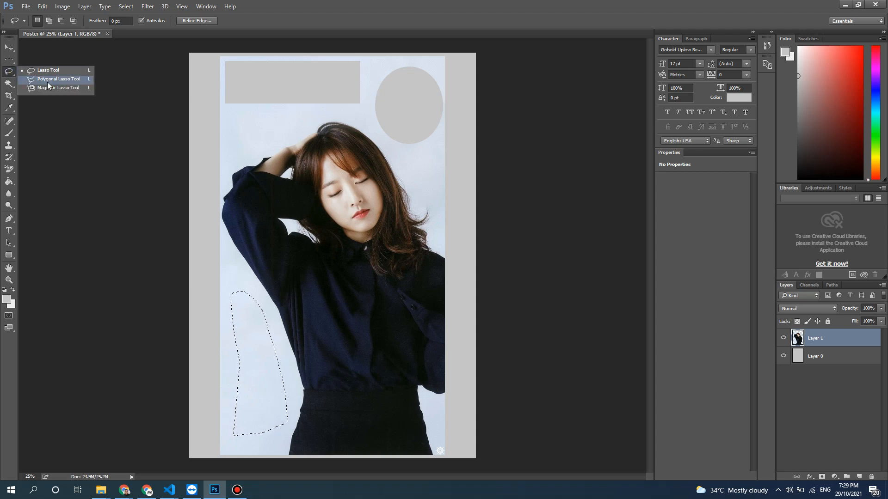
{"action": "left_click", "coordinate": [48, 83]}
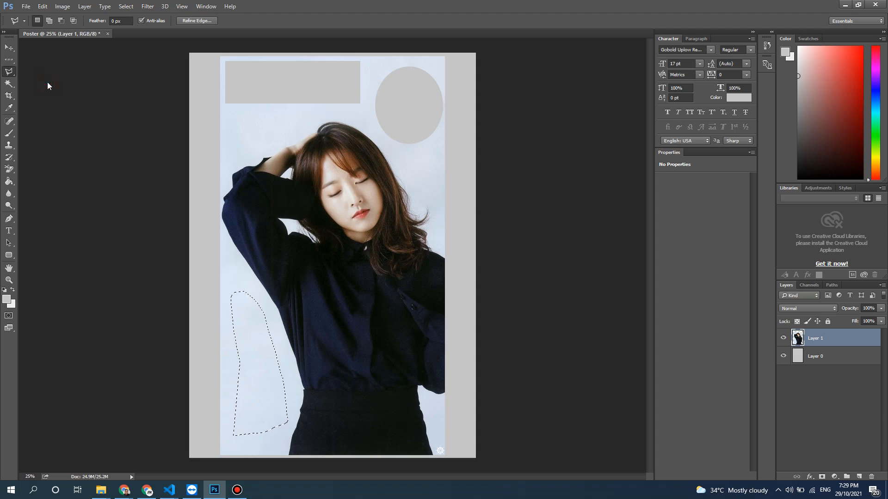
{"action": "left_click", "coordinate": [241, 252]}
{"action": "left_click", "coordinate": [277, 307]}
{"action": "left_click", "coordinate": [245, 334]}
{"action": "left_click", "coordinate": [168, 319]}
{"action": "left_click", "coordinate": [194, 257]}
{"action": "left_click", "coordinate": [241, 253]}
{"action": "left_click", "coordinate": [207, 199]}
{"action": "left_click", "coordinate": [261, 286]}
{"action": "double_click", "coordinate": [222, 332]}
{"action": "key", "text": "Delete"}
{"action": "key", "text": "ctrl+d"}
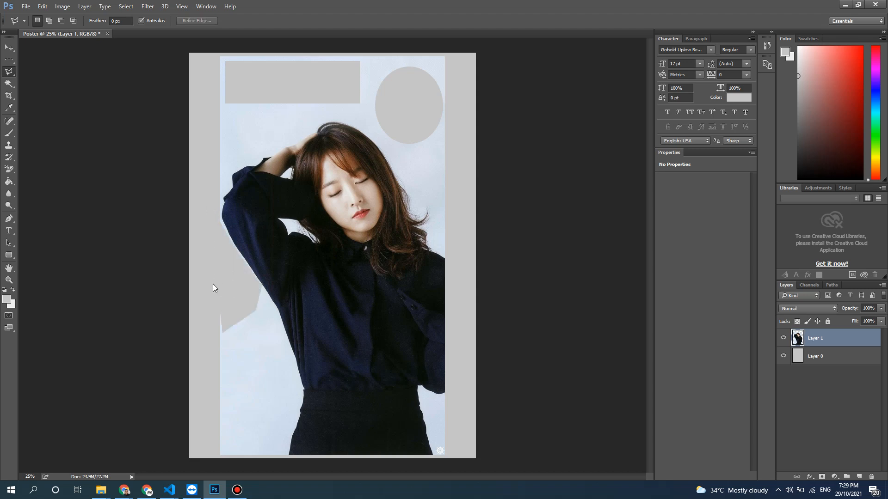
- Try cutting a Magnetic Lasso area out of the background along the shirt's edge down to the skirt, and deselect
{"action": "left_click", "coordinate": [8, 71]}
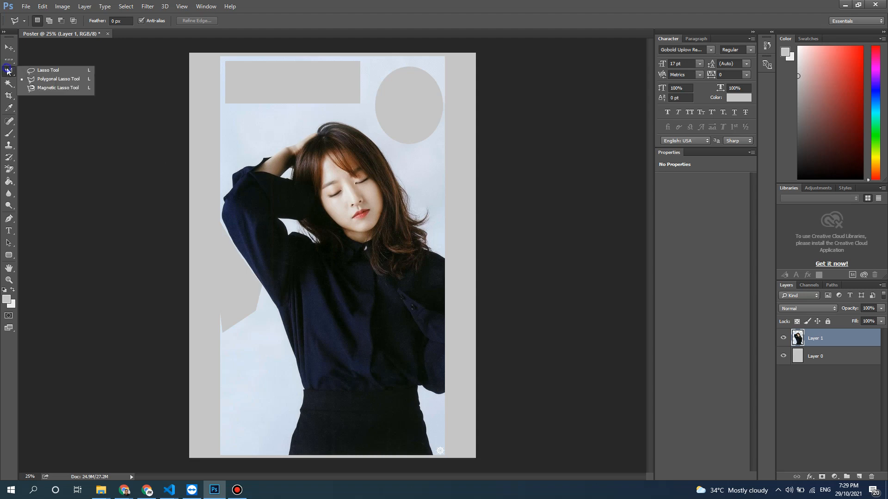
{"action": "left_click", "coordinate": [49, 88]}
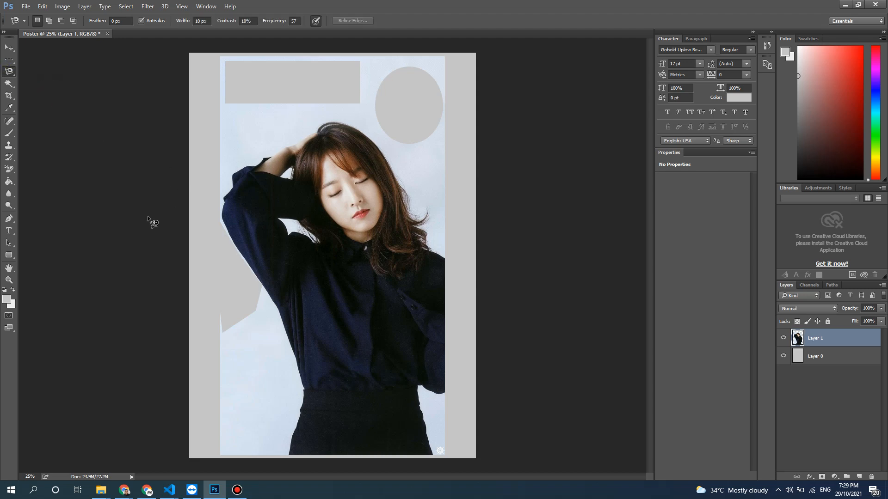
{"action": "left_click", "coordinate": [268, 294]}
{"action": "left_click", "coordinate": [275, 300]}
{"action": "key", "text": "Delete"}
{"action": "key", "text": "ctrl+d"}
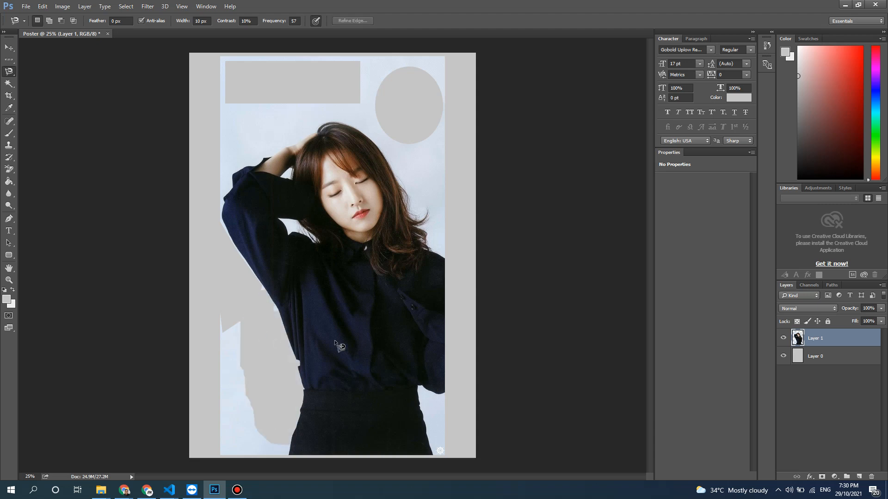
- Undo the Magnetic Lasso cut and clear the restored selection
{"action": "key", "text": "ctrl+alt+z"}
{"action": "key", "text": "ctrl+alt+z"}
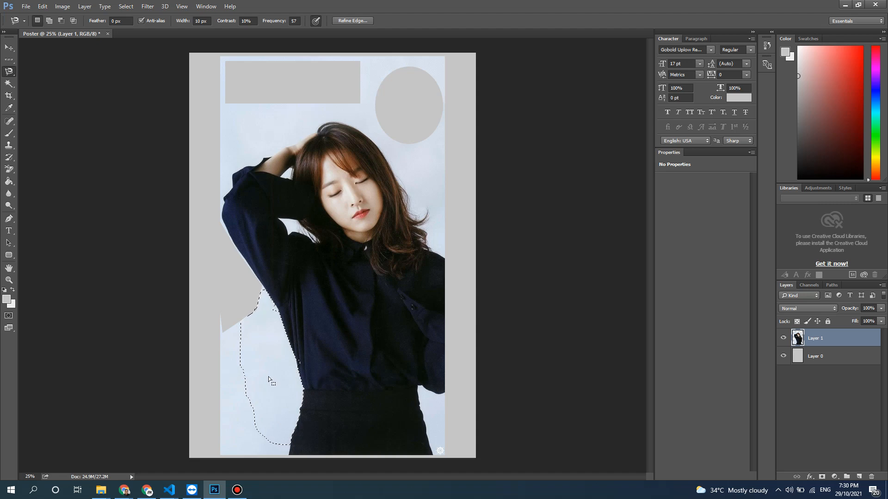
{"action": "key", "text": "ctrl+d"}
{"action": "left_click", "coordinate": [224, 366]}
{"action": "left_click", "coordinate": [224, 366]}
{"action": "right_click", "coordinate": [250, 360]}
{"action": "left_click", "coordinate": [316, 157]}
{"action": "left_click", "coordinate": [238, 360]}
{"action": "left_click", "coordinate": [246, 365]}
{"action": "left_click", "coordinate": [250, 367]}
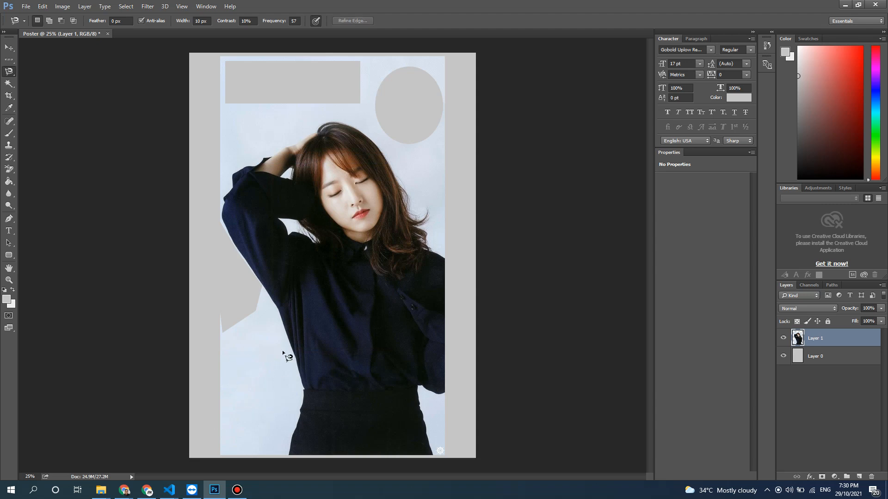
- Try selecting the photo's background on all sides of the woman with the Quick Selection tool, and clear the selection
{"action": "left_click", "coordinate": [9, 84]}
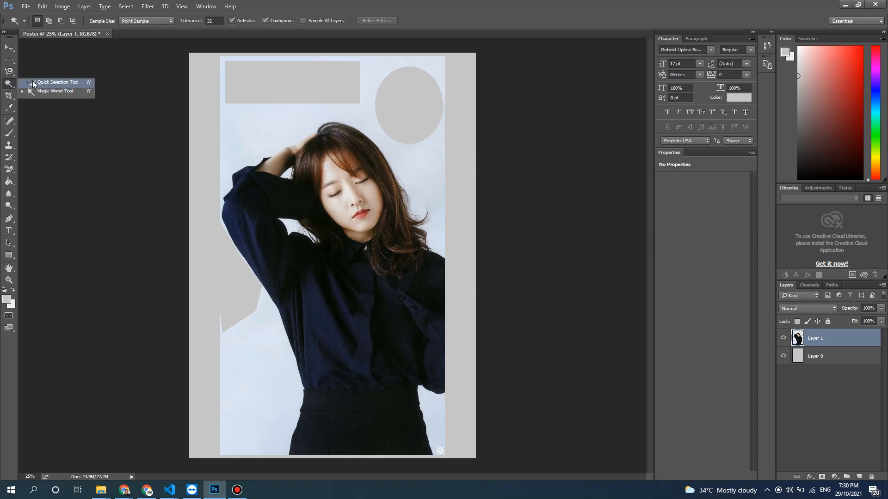
{"action": "left_click", "coordinate": [33, 84]}
{"action": "mouse_move", "coordinate": [245, 130]}
{"action": "left_mouse_down"}
{"action": "mouse_move", "coordinate": [248, 155]}
{"action": "mouse_move", "coordinate": [428, 136]}
{"action": "mouse_move", "coordinate": [428, 149]}
{"action": "mouse_move", "coordinate": [419, 148]}
{"action": "mouse_move", "coordinate": [426, 180]}
{"action": "mouse_move", "coordinate": [418, 102]}
{"action": "mouse_move", "coordinate": [371, 80]}
{"action": "mouse_move", "coordinate": [300, 115]}
{"action": "mouse_move", "coordinate": [337, 138]}
{"action": "mouse_move", "coordinate": [296, 159]}
{"action": "left_mouse_up"}
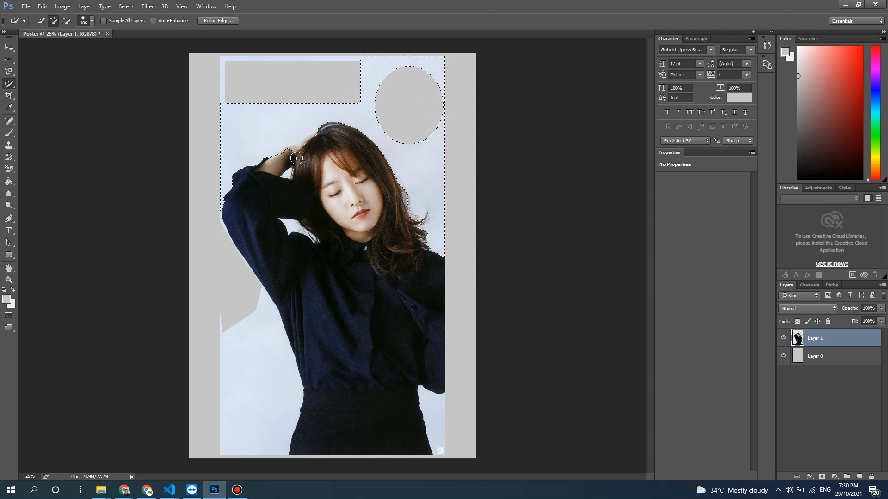
{"action": "left_click_drag", "start_coordinate": [274, 346], "coordinate": [272, 412]}
{"action": "left_click", "coordinate": [430, 398]}
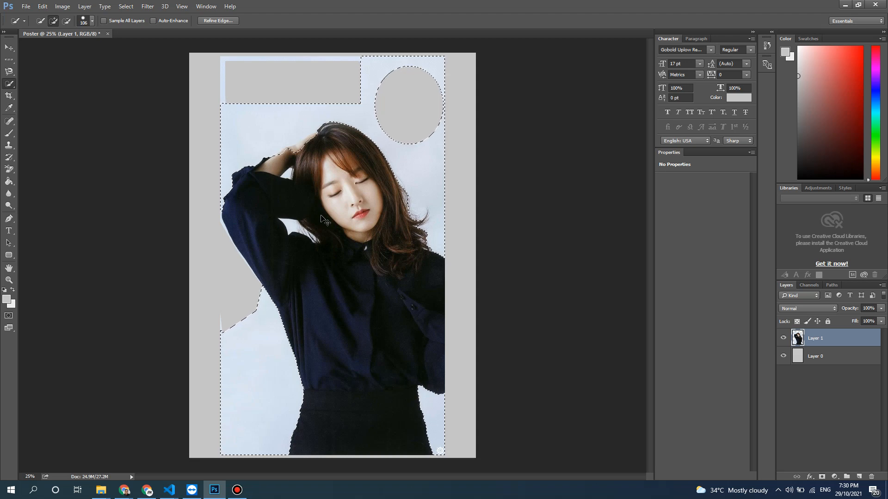
{"action": "key", "text": "ctrl+d"}
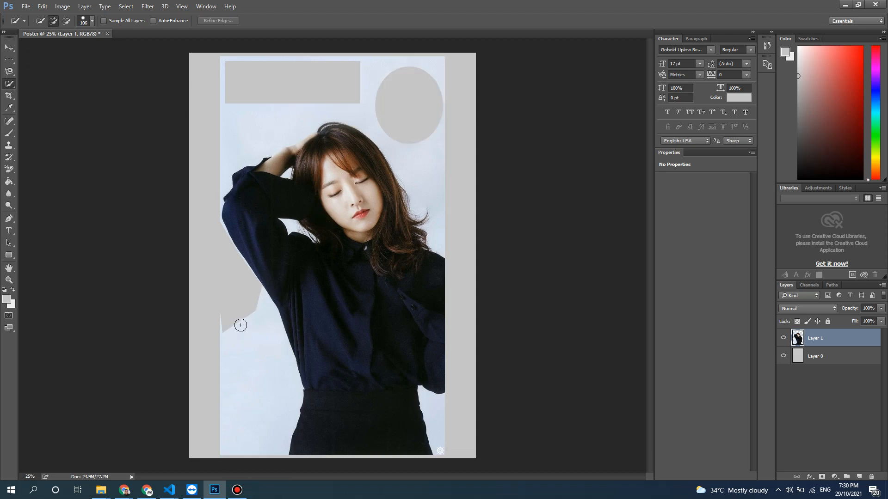
- Quick-select and deselect the background above the raised arm, and open the Quick Selection brush settings in subtract mode
{"action": "left_click", "coordinate": [307, 114]}
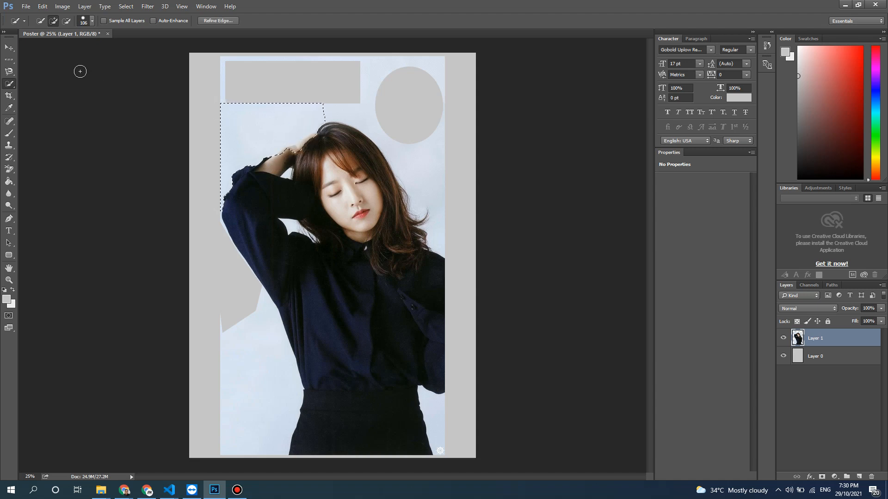
{"action": "left_click", "coordinate": [66, 20]}
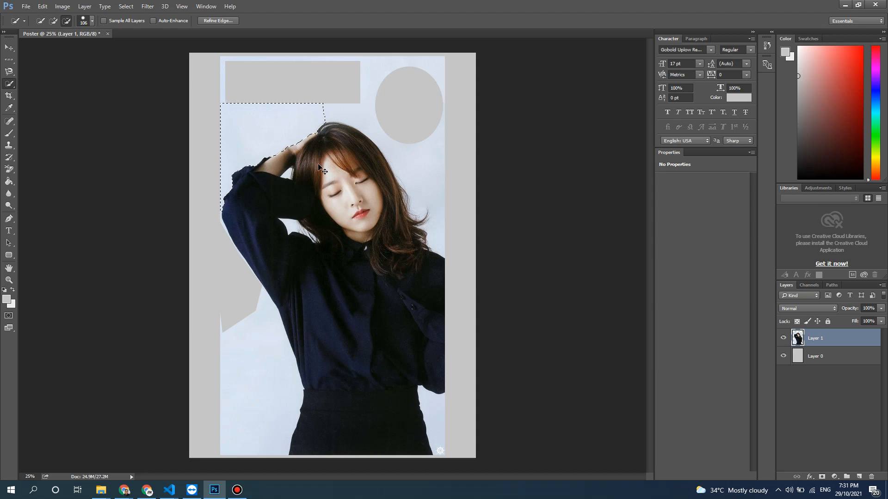
{"action": "key", "text": "ctrl+d"}
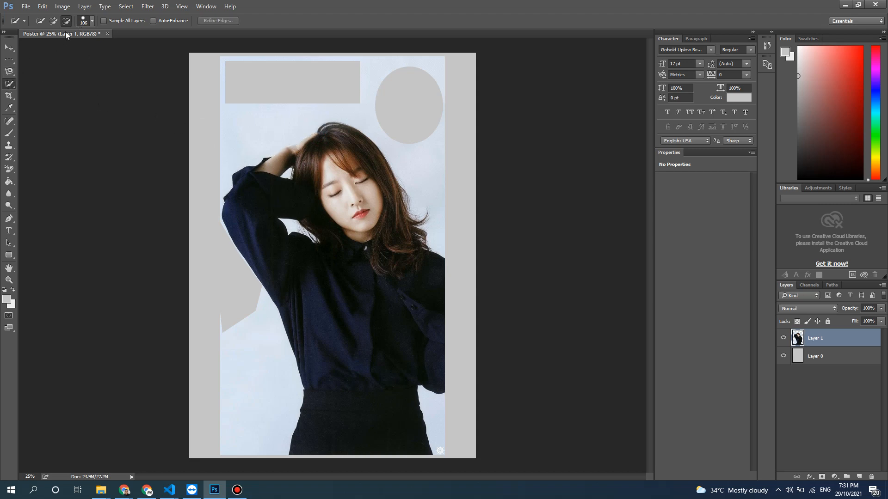
{"action": "left_click", "coordinate": [90, 23]}
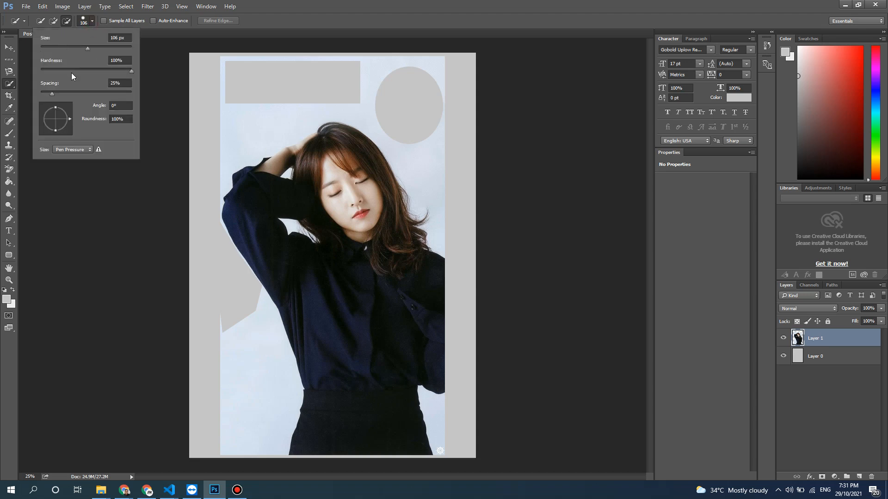
- Reduce the Quick Selection brush hardness to 55%, test-select a patch below the grey rectangle, and enlarge the brush to 414 px
{"action": "left_click", "coordinate": [259, 136]}
{"action": "left_click", "coordinate": [262, 135]}
{"action": "key", "text": "ctrl+d"}
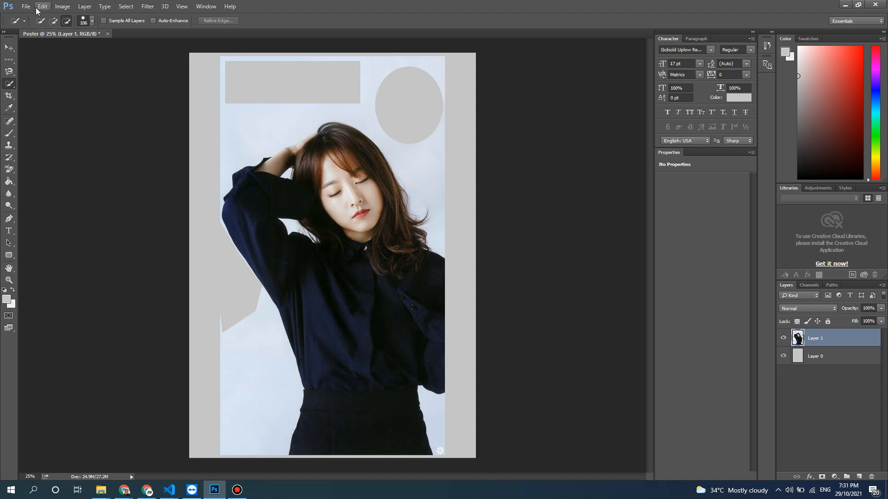
{"action": "left_click", "coordinate": [91, 21]}
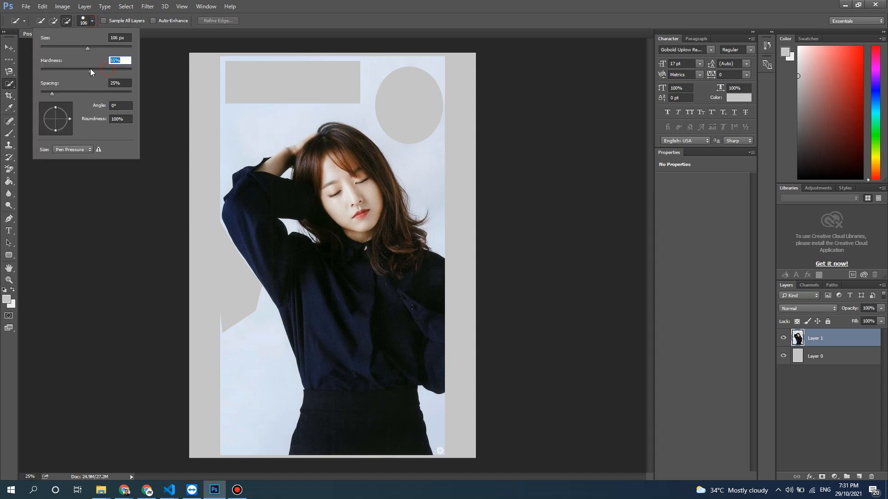
{"action": "left_click_drag", "start_coordinate": [73, 48], "coordinate": [96, 46]}
{"action": "left_click", "coordinate": [277, 113]}
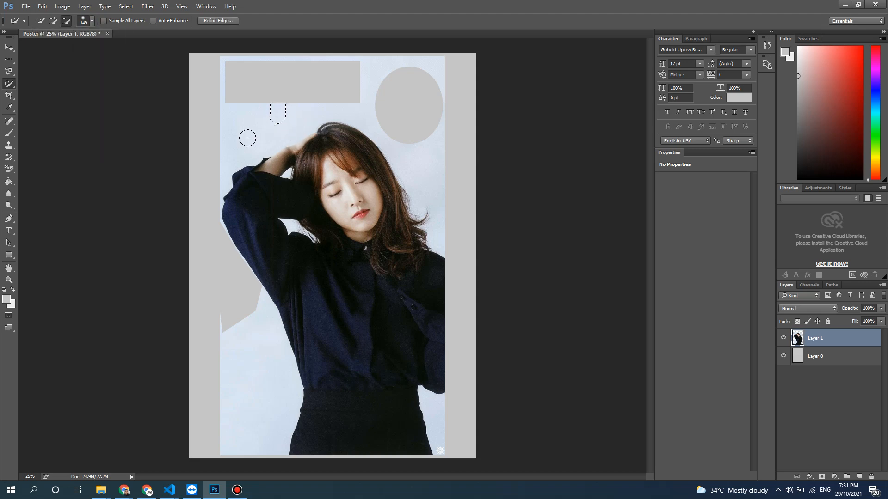
{"action": "left_click", "coordinate": [91, 21]}
{"action": "left_click_drag", "start_coordinate": [118, 49], "coordinate": [119, 49]}
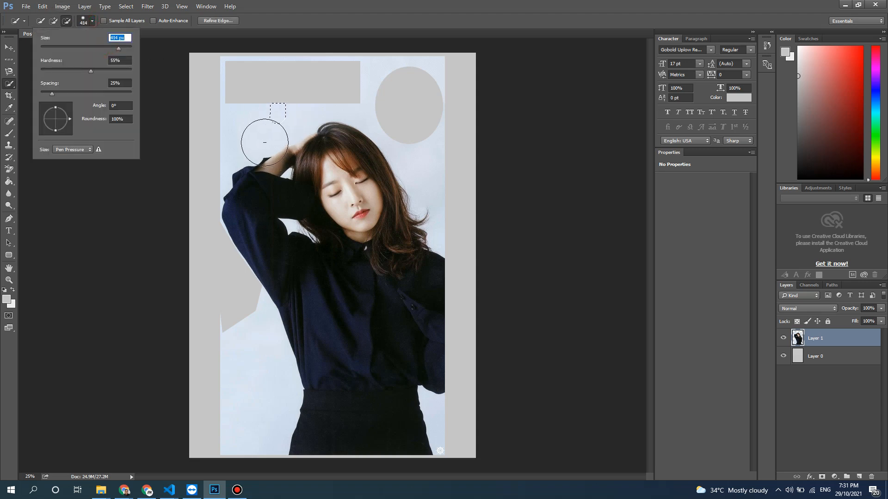
- Select the woman's face and neck skin with the Magic Wand tool at tolerance 32, adding the missed areas
{"action": "left_click", "coordinate": [14, 85]}
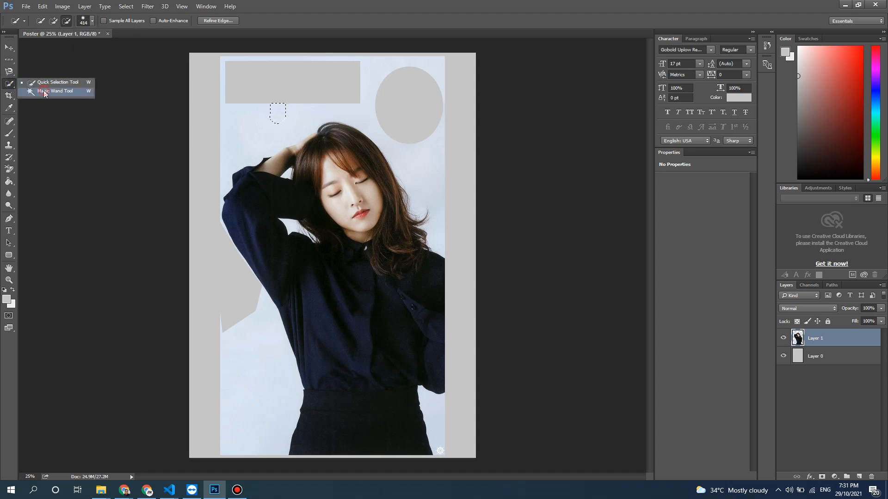
{"action": "left_click", "coordinate": [45, 92]}
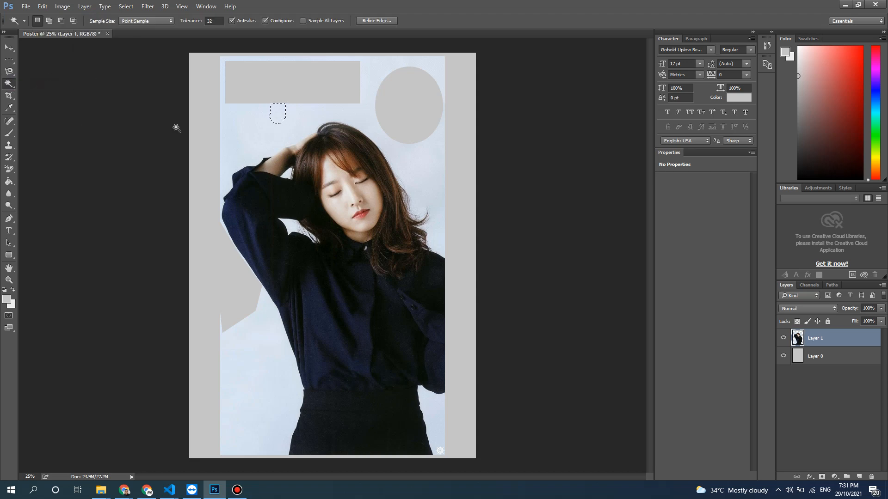
{"action": "left_click", "coordinate": [330, 169]}
{"action": "left_click", "coordinate": [356, 192], "text": "shift"}
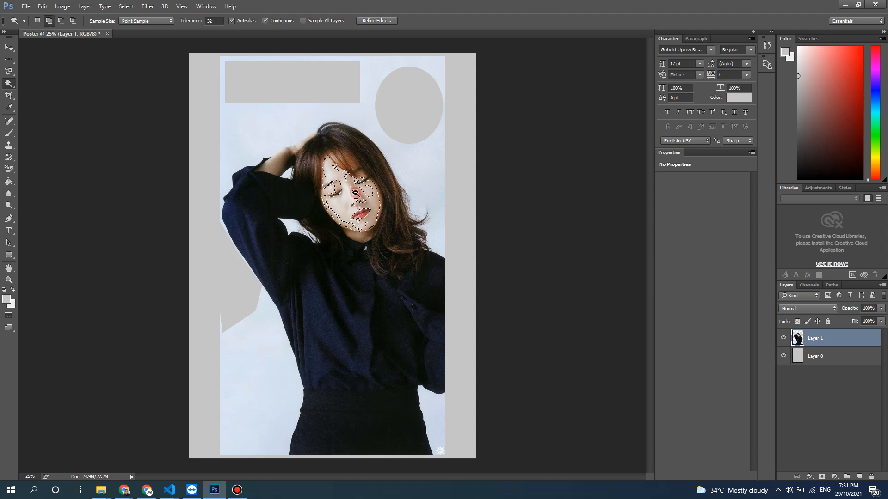
{"action": "left_click", "coordinate": [337, 188], "text": "shift"}
{"action": "left_click", "coordinate": [339, 215], "text": "shift"}
{"action": "left_click", "coordinate": [364, 200], "text": "shift"}
{"action": "left_click", "coordinate": [368, 235], "text": "shift"}
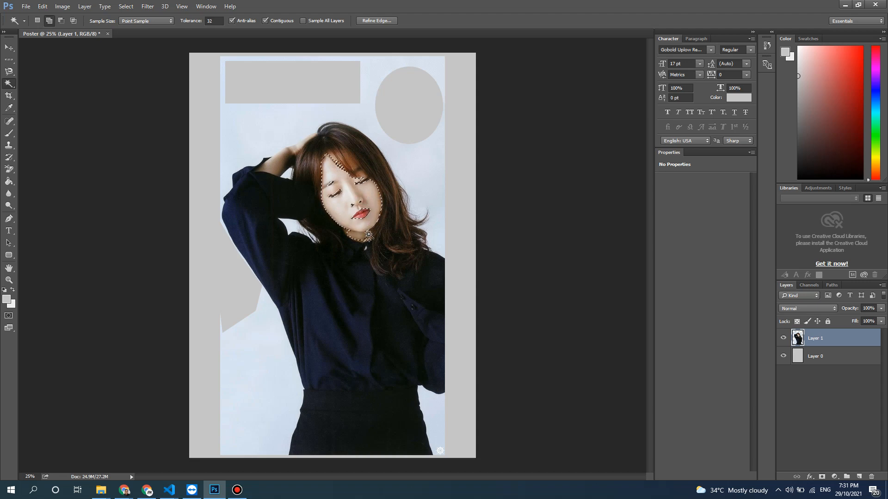
{"action": "left_click", "coordinate": [348, 234], "text": "shift"}
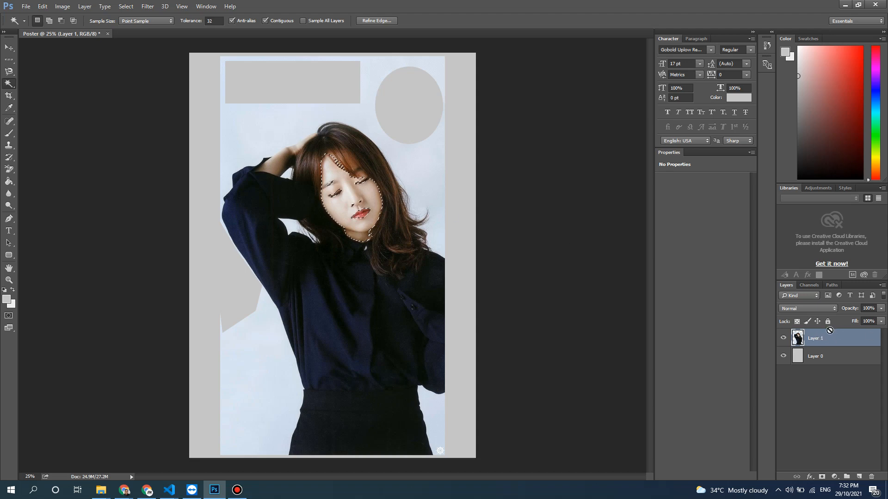
- Copy the selected face to a new layer and move the copy down onto the front of the shirt
{"action": "key", "text": "ctrl+j"}
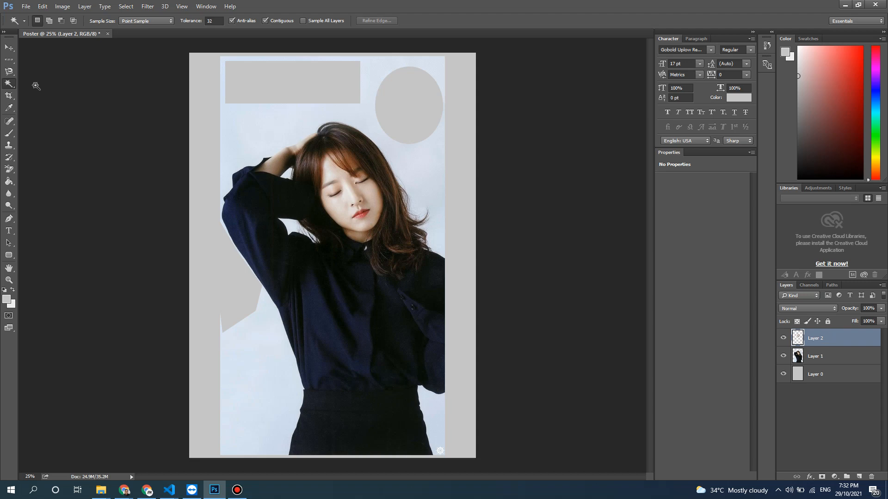
{"action": "left_click", "coordinate": [8, 48]}
{"action": "left_click_drag", "start_coordinate": [344, 166], "coordinate": [312, 252]}
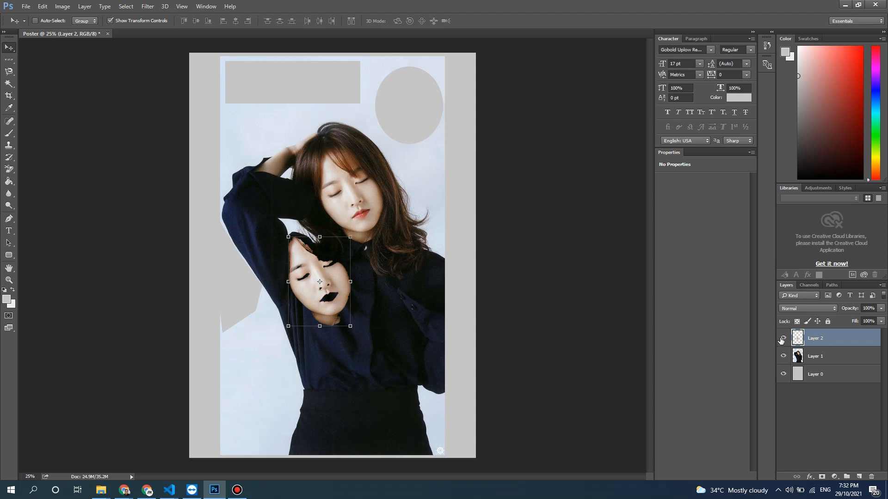
- Delete the layer holding the copied face
{"action": "right_click", "coordinate": [821, 339]}
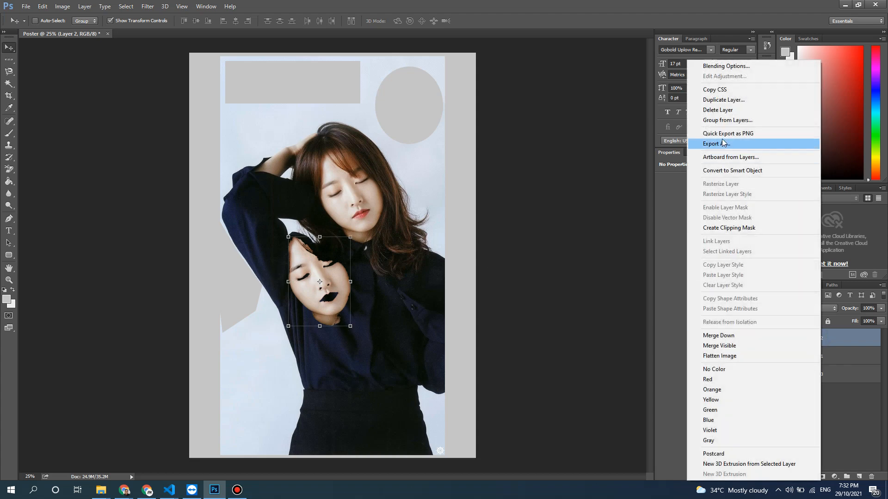
{"action": "left_click", "coordinate": [728, 114]}
{"action": "left_click", "coordinate": [402, 183]}
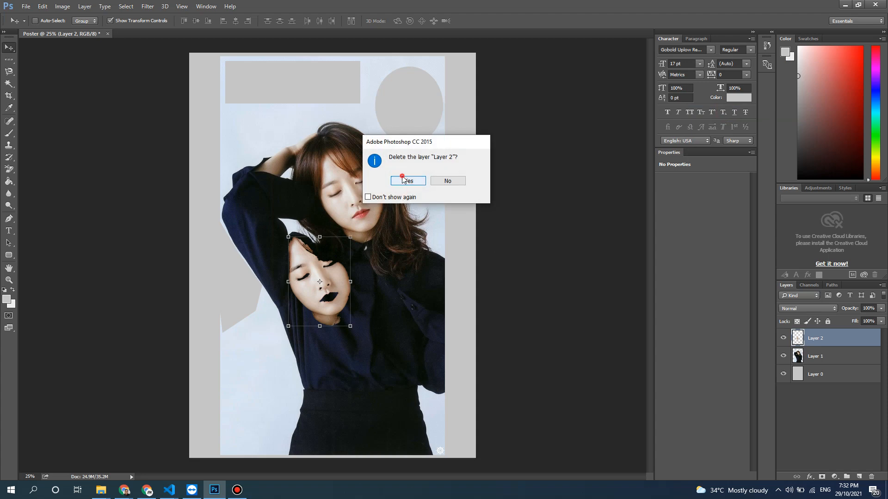
{"action": "left_click", "coordinate": [4, 81]}
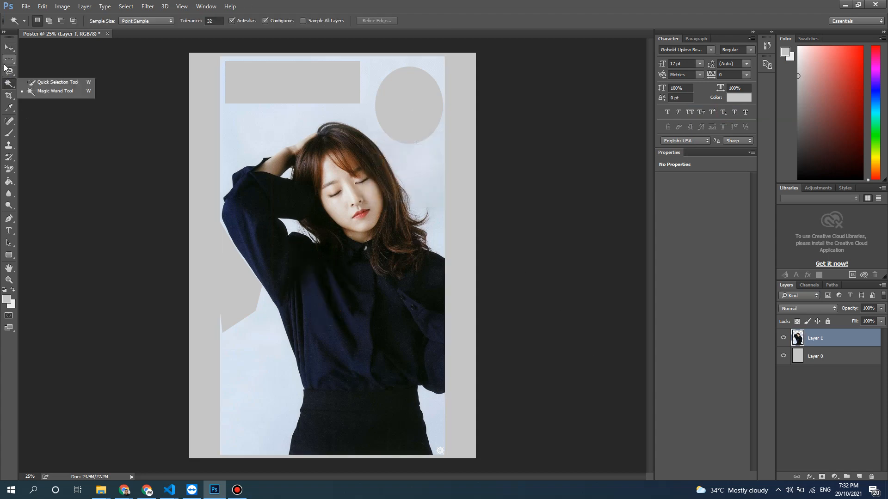
{"action": "left_click", "coordinate": [9, 60]}
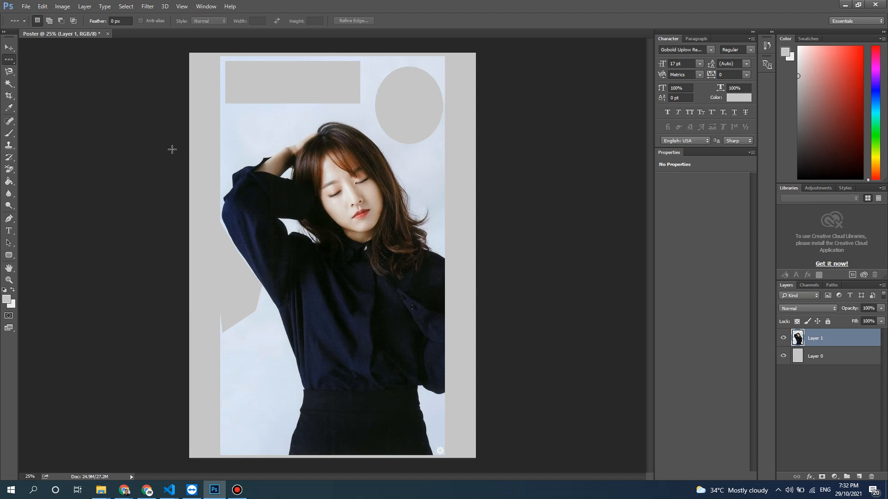
{"action": "left_click", "coordinate": [14, 217]}
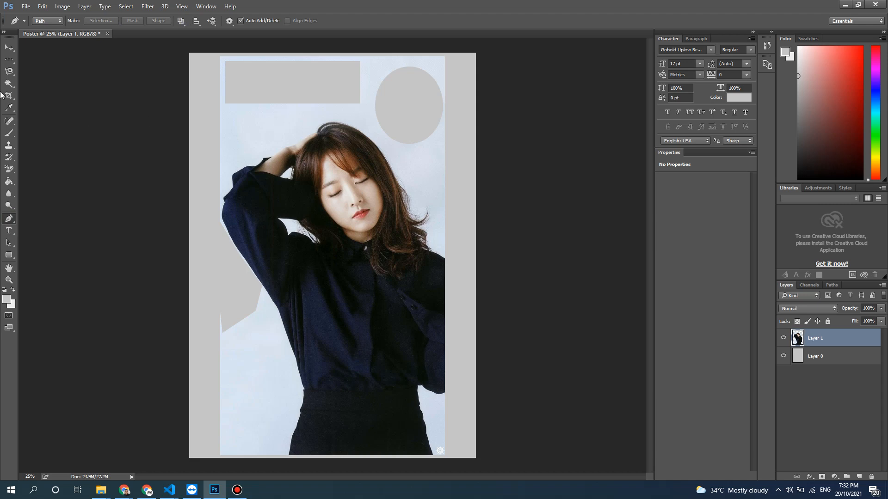
{"action": "left_click", "coordinate": [10, 72]}
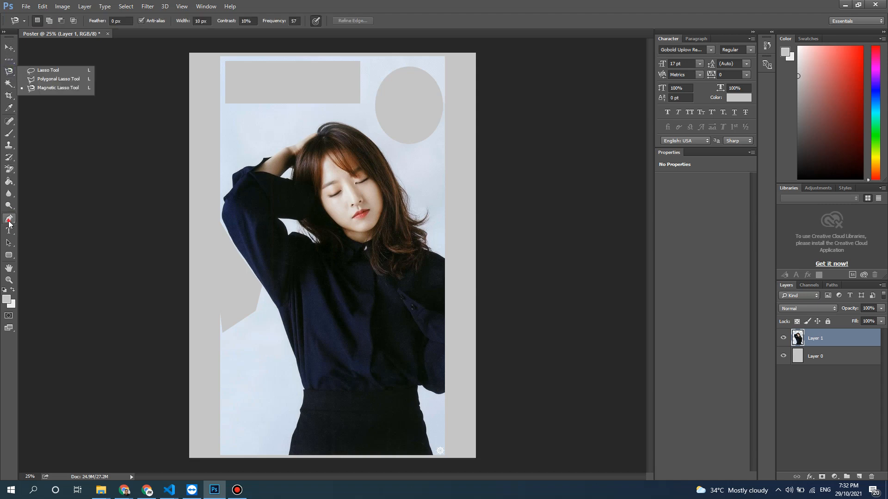
- Draw a closed Pen path along the hair's outer edge down to the shoulder and back through the background below the ellipse
{"action": "left_click", "coordinate": [8, 219]}
{"action": "left_click", "coordinate": [351, 128]}
{"action": "left_click", "coordinate": [369, 140]}
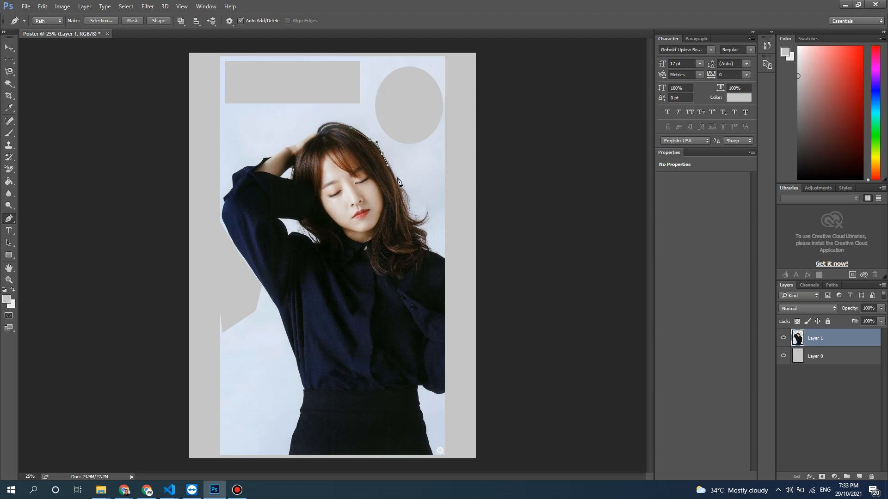
{"action": "left_click_drag", "start_coordinate": [397, 180], "coordinate": [415, 222]}
{"action": "left_click_drag", "start_coordinate": [431, 252], "coordinate": [434, 252]}
{"action": "left_click_drag", "start_coordinate": [449, 204], "coordinate": [445, 199]}
{"action": "left_click_drag", "start_coordinate": [419, 146], "coordinate": [417, 145]}
{"action": "left_click", "coordinate": [373, 134]}
{"action": "left_click", "coordinate": [350, 127]}
- Turn the path into a new anti-aliased selection with 0 px feather, and cut that background area out of the photo
{"action": "left_click", "coordinate": [100, 21]}
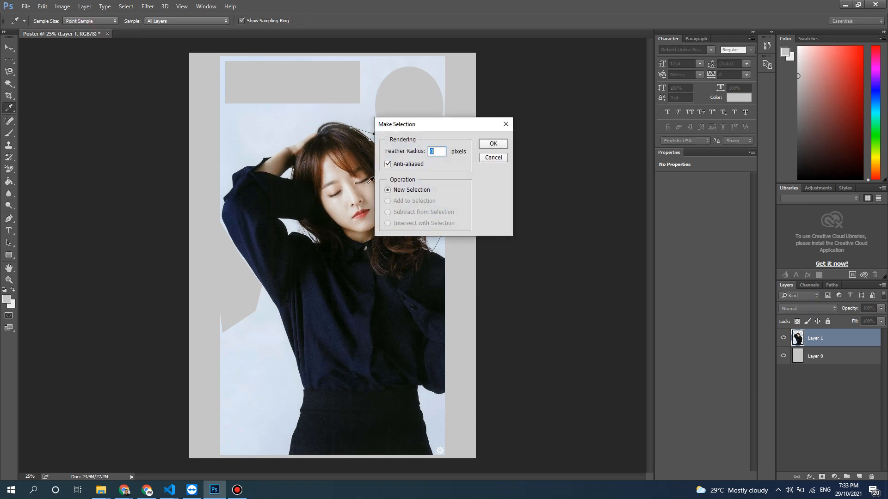
{"action": "left_click", "coordinate": [503, 144]}
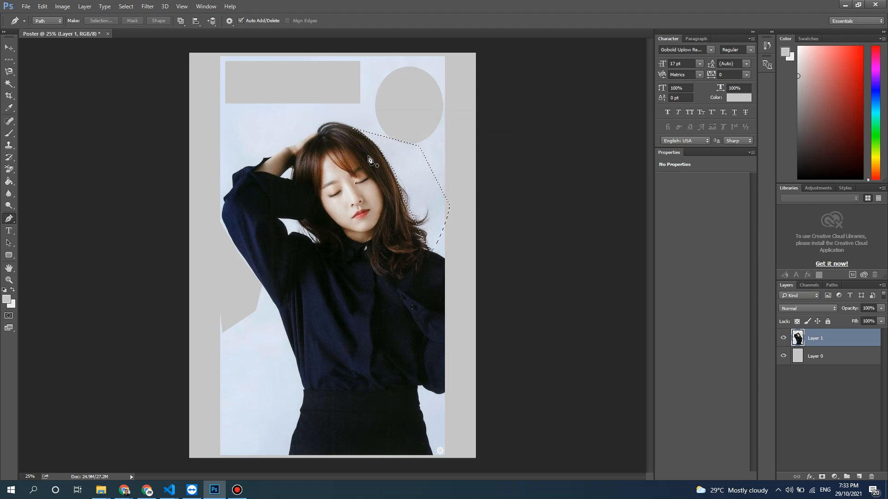
{"action": "key", "text": "Delete"}
{"action": "key", "text": "ctrl+d"}
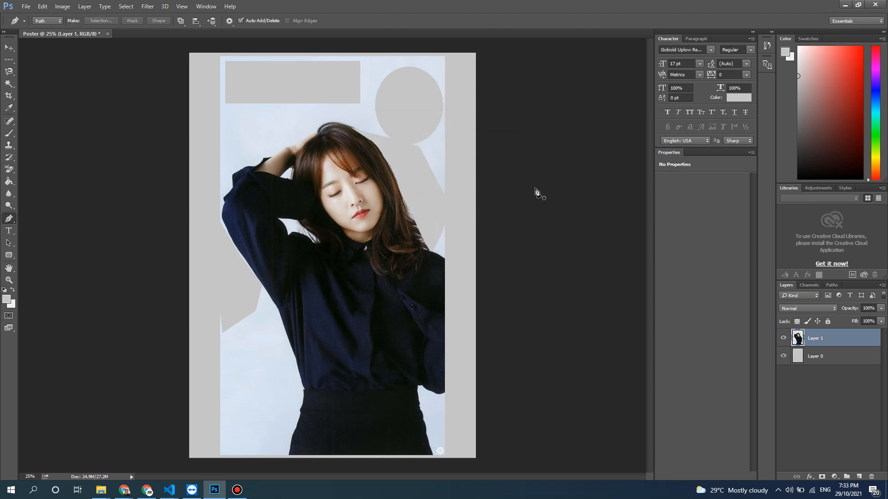
- Undo the background cut beside the hair and clear the restored selection
{"action": "key", "text": "ctrl+alt+z"}
{"action": "key", "text": "ctrl+alt+z"}
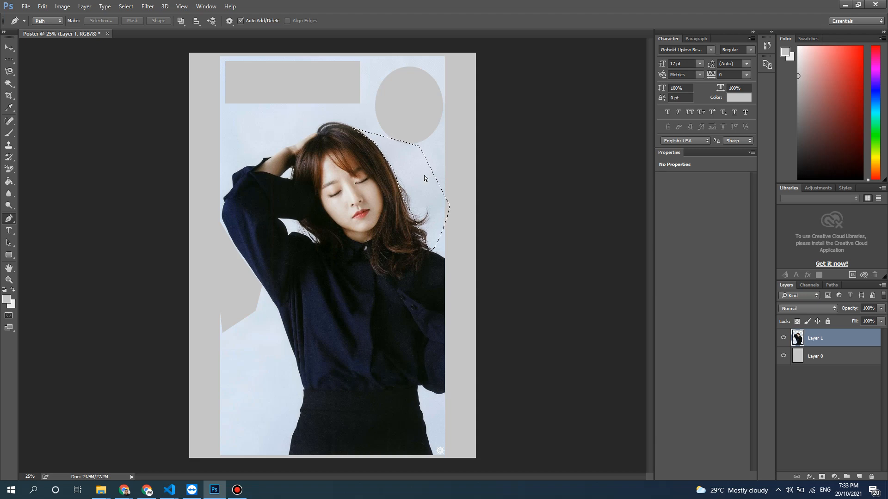
{"action": "key", "text": "ctrl+d"}
- Draw a closed curved Pen shape about 483 × 595 px above the raised arm and fill it with pinkish red
{"action": "left_click", "coordinate": [48, 21]}
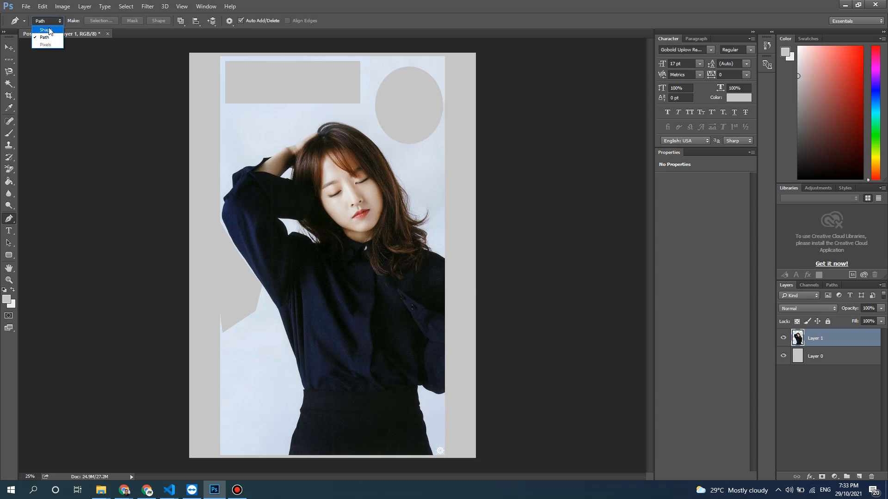
{"action": "left_click", "coordinate": [46, 30]}
{"action": "left_click", "coordinate": [218, 84]}
{"action": "mouse_move", "coordinate": [267, 96]}
{"action": "left_mouse_down"}
{"action": "mouse_move", "coordinate": [271, 128]}
{"action": "mouse_move", "coordinate": [226, 145]}
{"action": "left_mouse_up"}
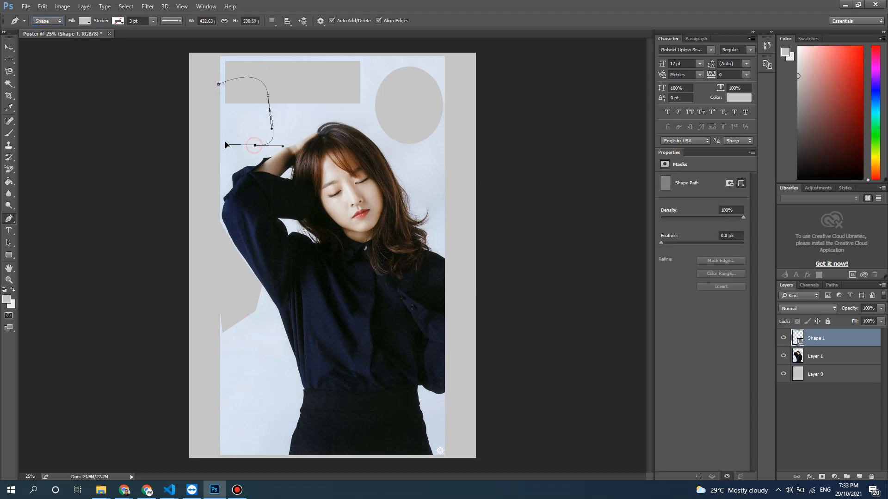
{"action": "left_click", "coordinate": [218, 85]}
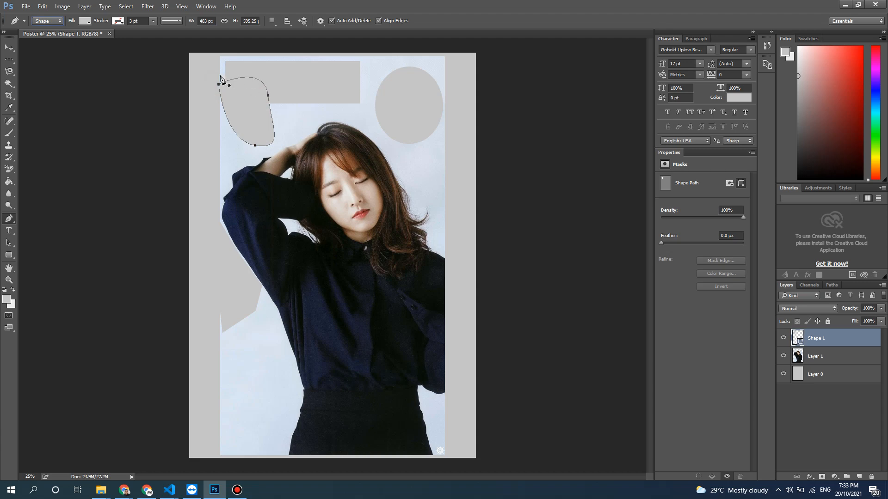
{"action": "left_click", "coordinate": [85, 21]}
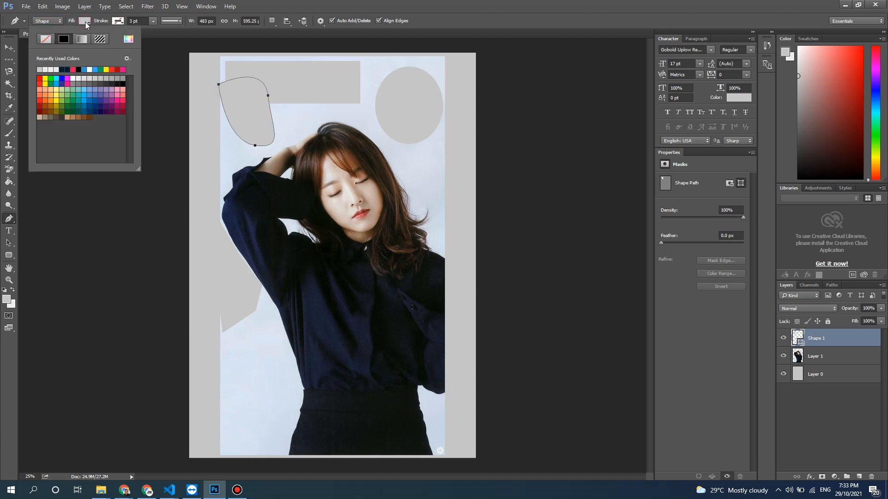
{"action": "left_click", "coordinate": [123, 100]}
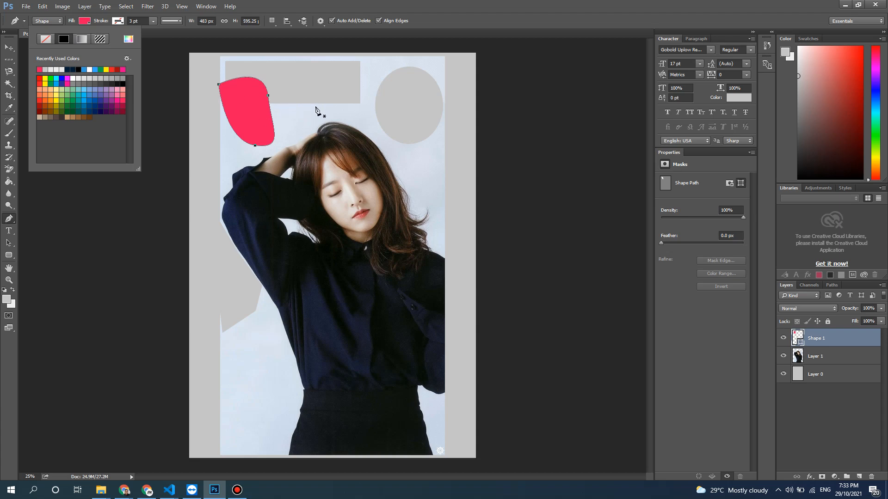
- Draw a second closed curved Pen shape, about 636 × 896 px, from the grey rectangle down to the raised arm
{"action": "left_click", "coordinate": [287, 99]}
{"action": "left_click", "coordinate": [286, 98]}
{"action": "left_click_drag", "start_coordinate": [350, 90], "coordinate": [346, 107]}
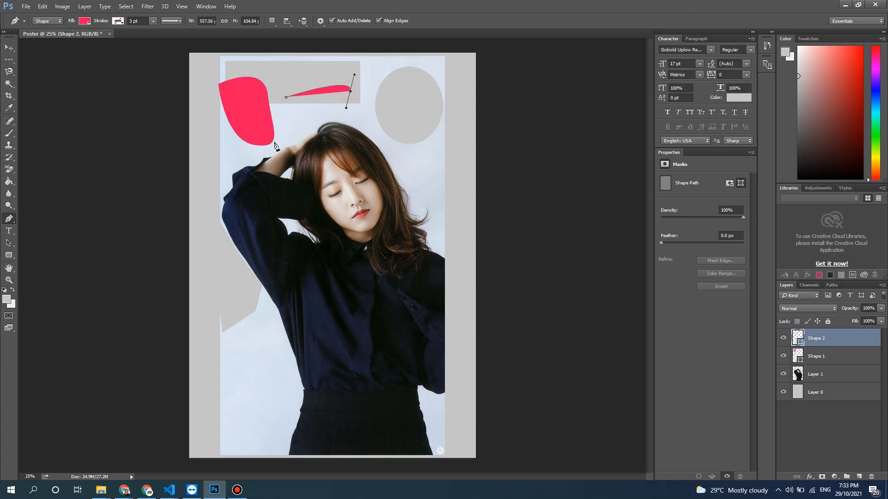
{"action": "left_click_drag", "start_coordinate": [306, 129], "coordinate": [297, 153]}
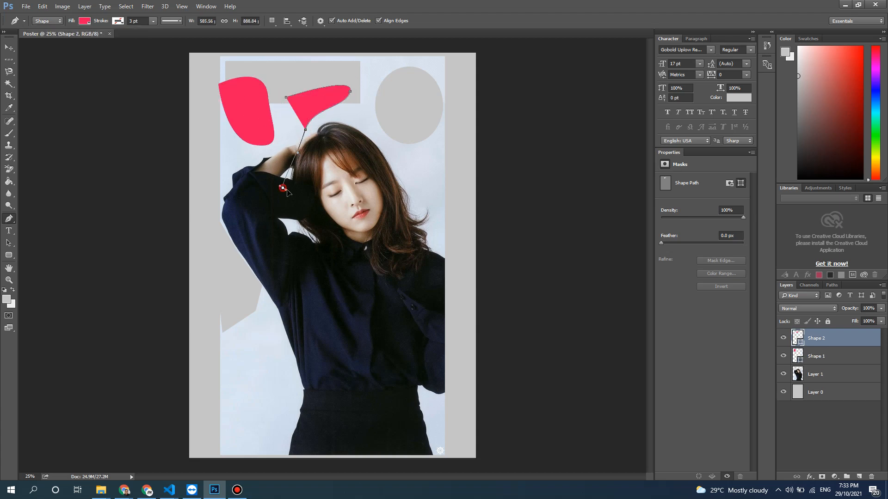
{"action": "left_click_drag", "start_coordinate": [282, 188], "coordinate": [302, 198]}
{"action": "left_click", "coordinate": [286, 98]}
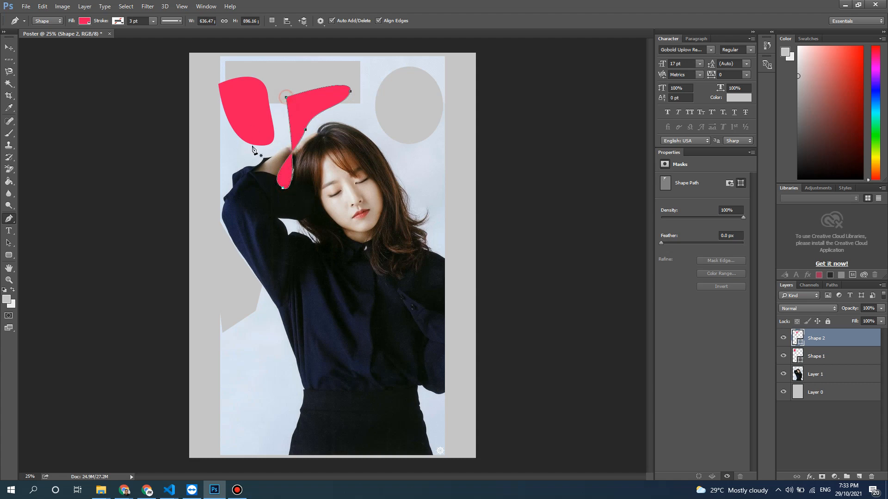
- Try drawing a closed four-cornered figure over the shirt's side with the Pen tool in Path mode
{"action": "left_click", "coordinate": [47, 22]}
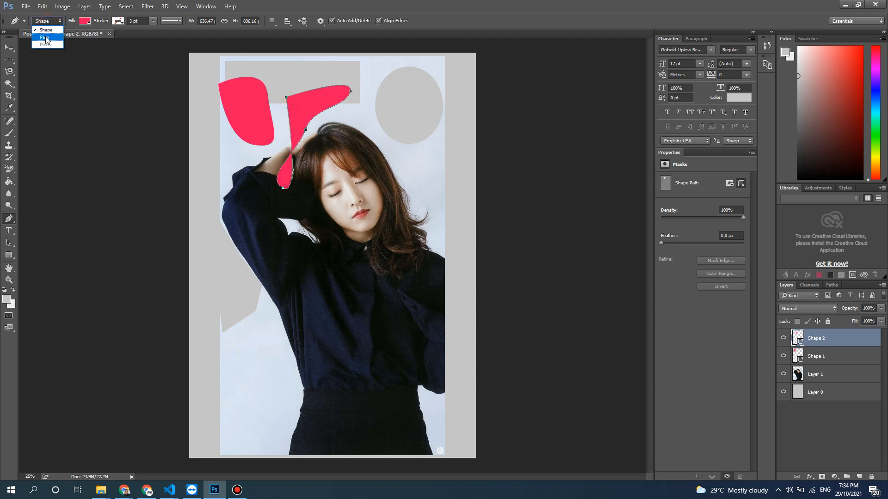
{"action": "left_click", "coordinate": [46, 38]}
{"action": "left_click", "coordinate": [261, 234]}
{"action": "left_click", "coordinate": [250, 307]}
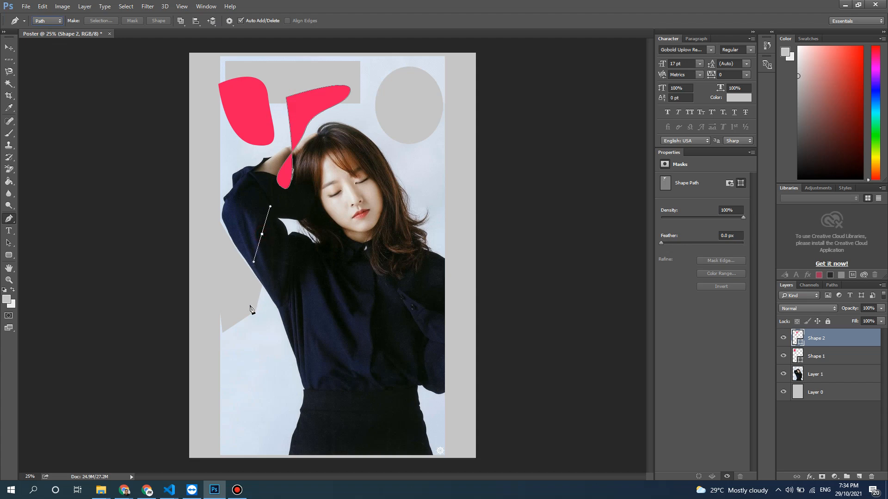
{"action": "left_click", "coordinate": [275, 358]}
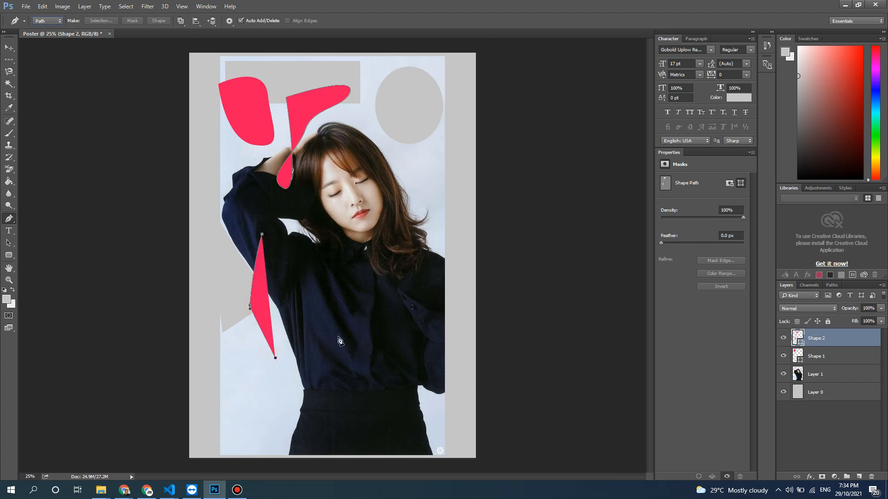
{"action": "left_click", "coordinate": [321, 297]}
{"action": "left_click", "coordinate": [262, 235]}
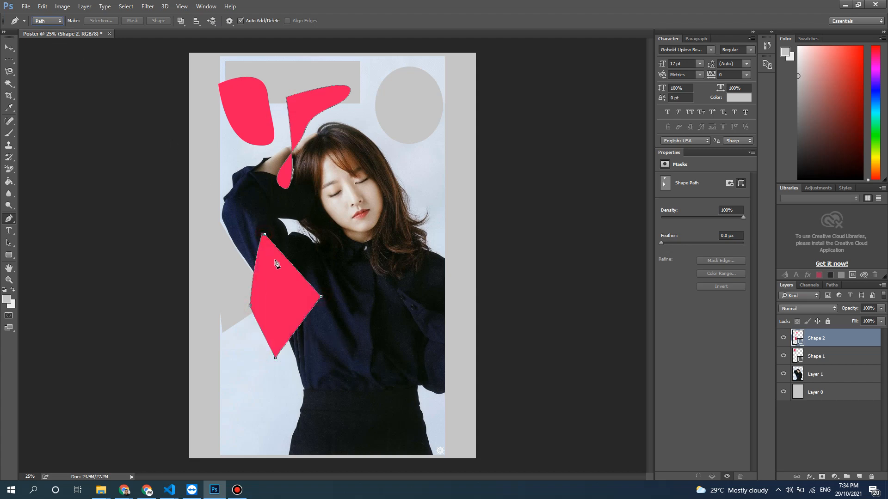
- Undo the four-cornered path drawn over the shirt
{"action": "key", "text": "ctrl+alt+z"}
{"action": "key", "text": "ctrl+alt+z"}
{"action": "key", "text": "ctrl+alt+z"}
{"action": "key", "text": "ctrl+alt+z"}
{"action": "key", "text": "ctrl+alt+z"}
{"action": "key", "text": "ctrl+alt+z"}
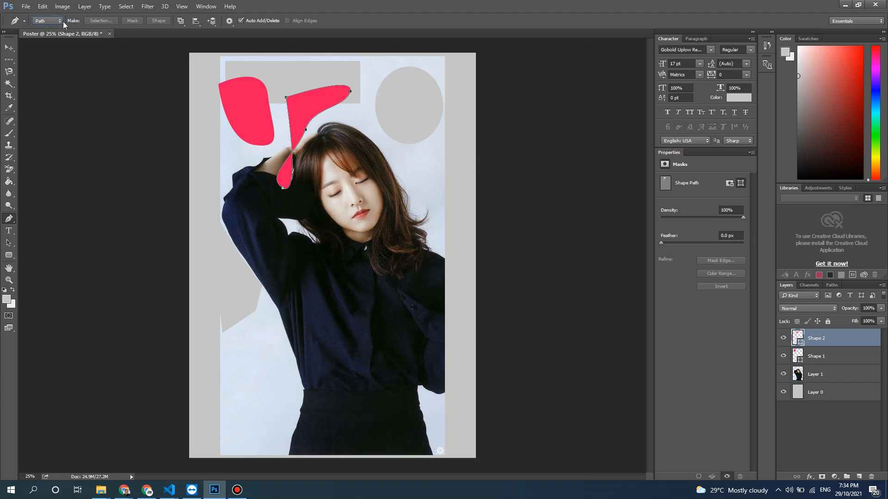
- Try drawing a closed nine-point Pen path from the raised sleeve down the photo's edge to the skirt and back, with no layer selected
{"action": "left_click", "coordinate": [824, 424]}
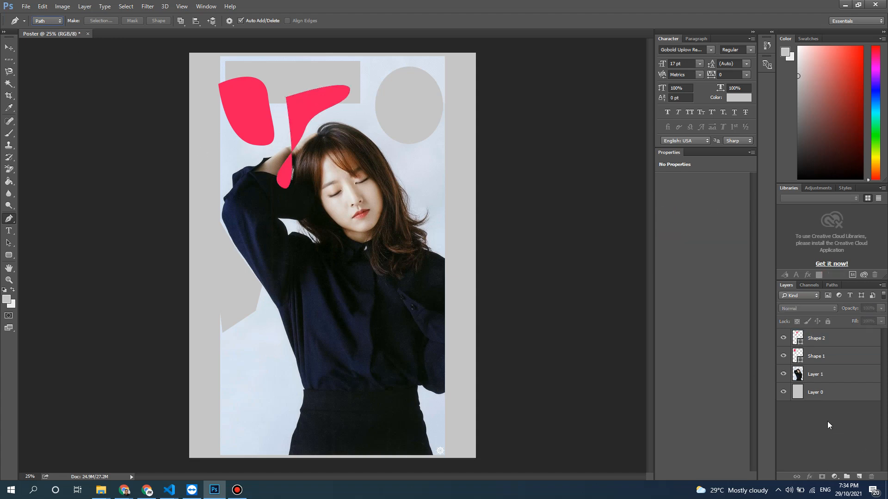
{"action": "left_click", "coordinate": [237, 196]}
{"action": "left_click", "coordinate": [216, 249]}
{"action": "left_click_drag", "start_coordinate": [239, 322], "coordinate": [247, 337]}
{"action": "left_click", "coordinate": [255, 382]}
{"action": "left_click", "coordinate": [230, 415]}
{"action": "left_click_drag", "start_coordinate": [313, 434], "coordinate": [312, 423]}
{"action": "left_click", "coordinate": [284, 344]}
{"action": "left_click", "coordinate": [257, 294]}
{"action": "left_click", "coordinate": [244, 223]}
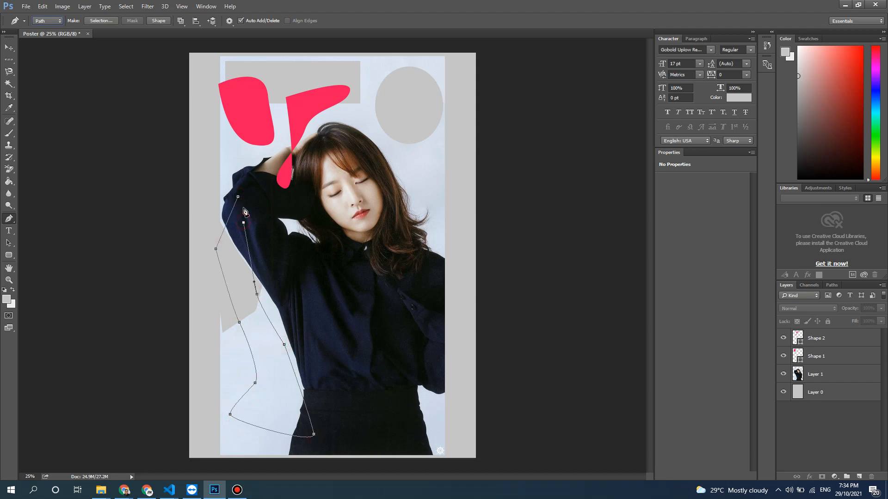
{"action": "left_click", "coordinate": [238, 197]}
- Select Layer 1 and undo the closed path drawn from the sleeve to the skirt
{"action": "left_click", "coordinate": [837, 376]}
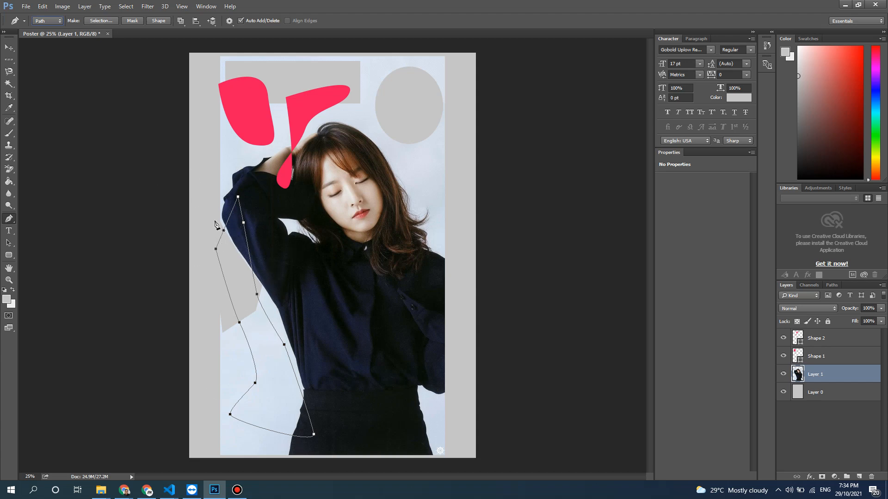
{"action": "key", "text": "ctrl+alt+z"}
{"action": "key", "text": "ctrl+alt+z"}
{"action": "key", "text": "ctrl+alt+z"}
{"action": "key", "text": "ctrl+alt+z"}
{"action": "key", "text": "ctrl+alt+z"}
{"action": "key", "text": "ctrl+alt+z"}
{"action": "key", "text": "ctrl+alt+z"}
{"action": "key", "text": "ctrl+alt+z"}
{"action": "key", "text": "ctrl+alt+z"}
{"action": "key", "text": "ctrl+alt+z"}
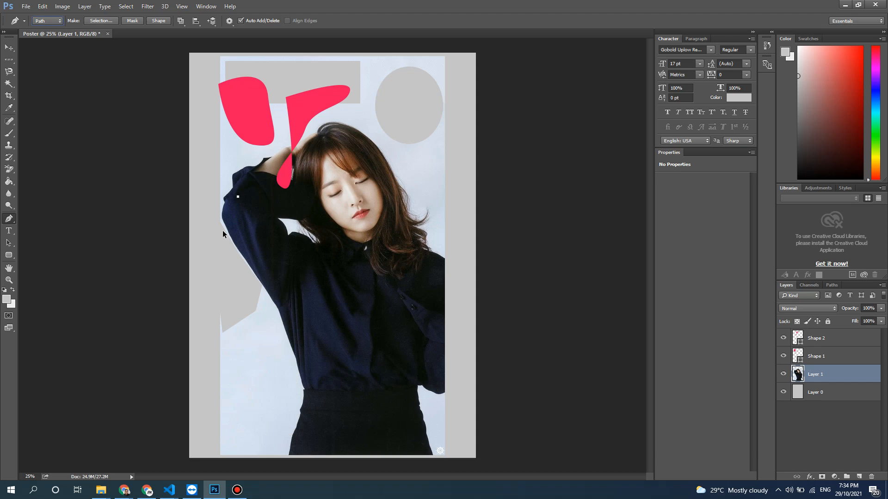
- Trace the outline of the woman's face with a straight-segment Pen path in Path mode
{"action": "left_click", "coordinate": [329, 153]}
{"action": "left_click", "coordinate": [320, 170]}
{"action": "left_click", "coordinate": [324, 207]}
{"action": "left_click", "coordinate": [341, 221]}
{"action": "left_click", "coordinate": [366, 227]}
{"action": "left_click", "coordinate": [378, 213]}
{"action": "left_click", "coordinate": [383, 187]}
{"action": "left_click", "coordinate": [377, 176]}
{"action": "left_click", "coordinate": [358, 158]}
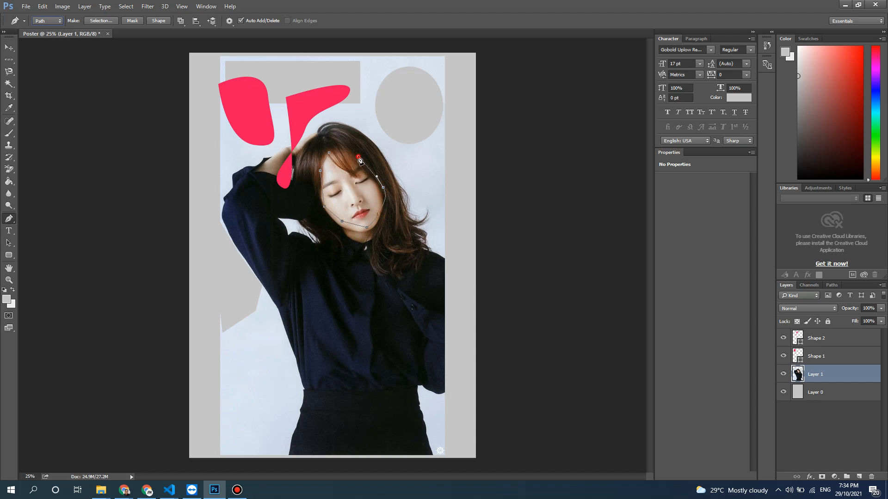
{"action": "left_click", "coordinate": [335, 148]}
- Try making a vector mask on Layer 1 from the face path, and undo the mask
{"action": "left_click", "coordinate": [132, 21]}
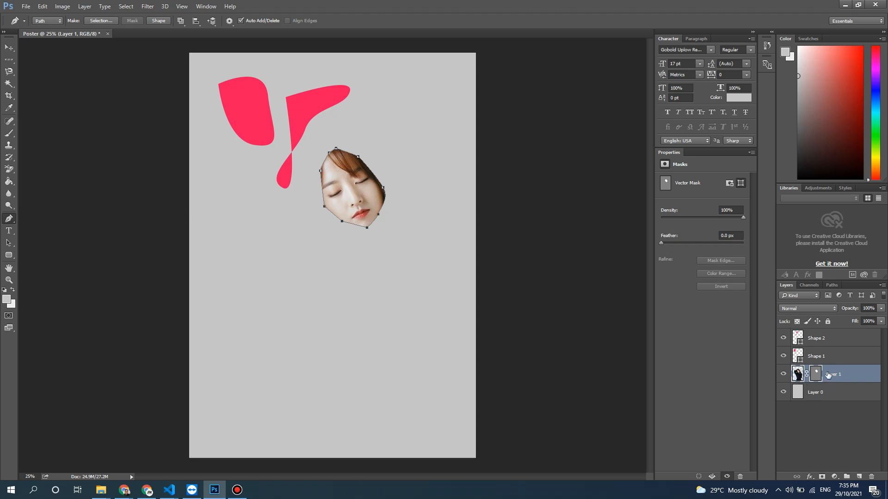
{"action": "key", "text": "ctrl+z"}
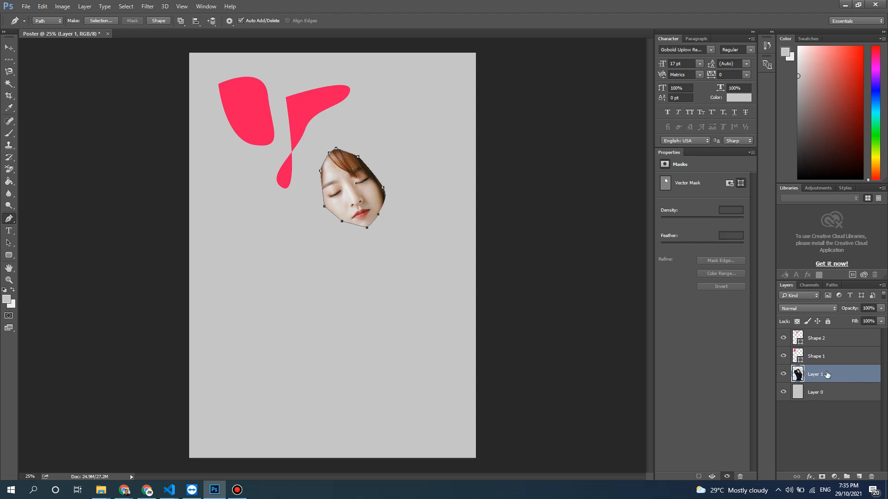